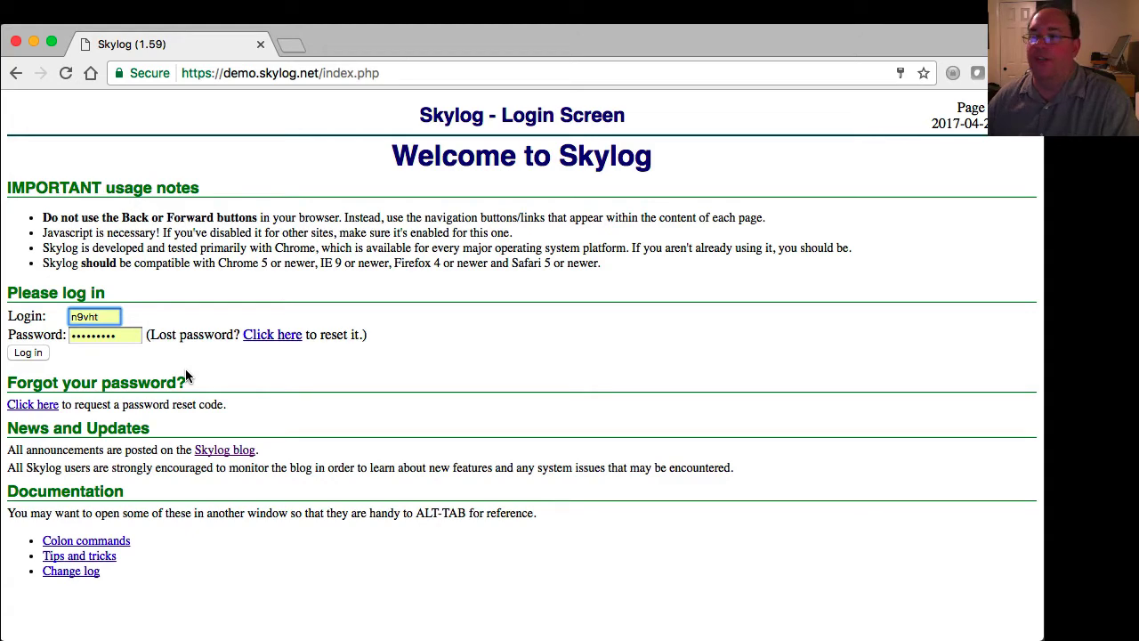
Log in with the prefilled credentials and open the Making Videos group.
click(123, 369)
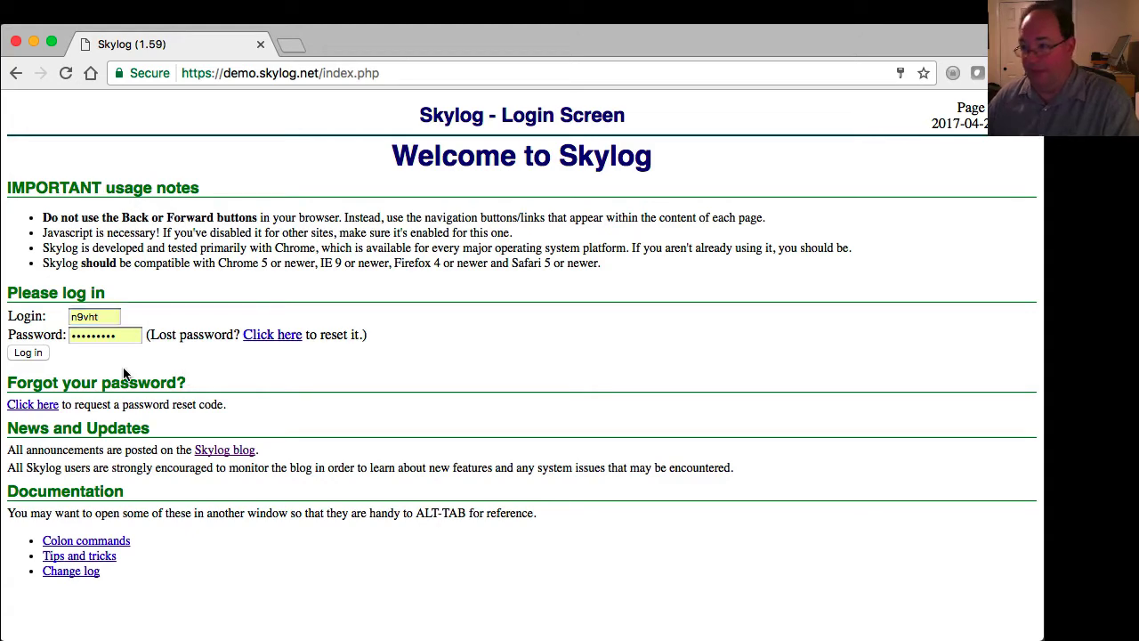
click(27, 353)
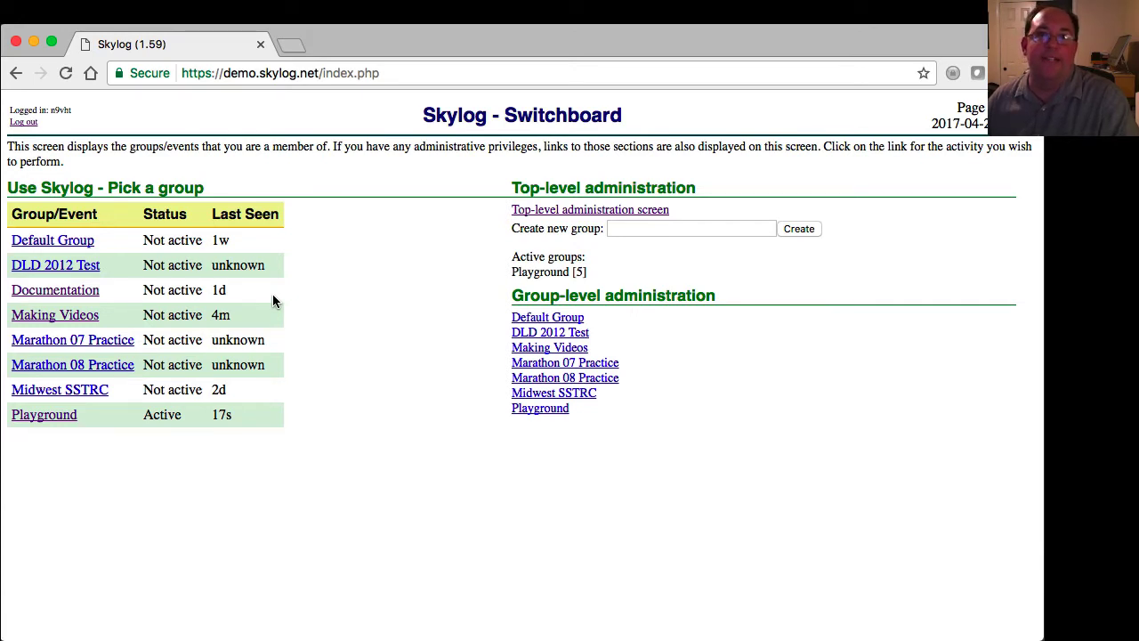
click(78, 323)
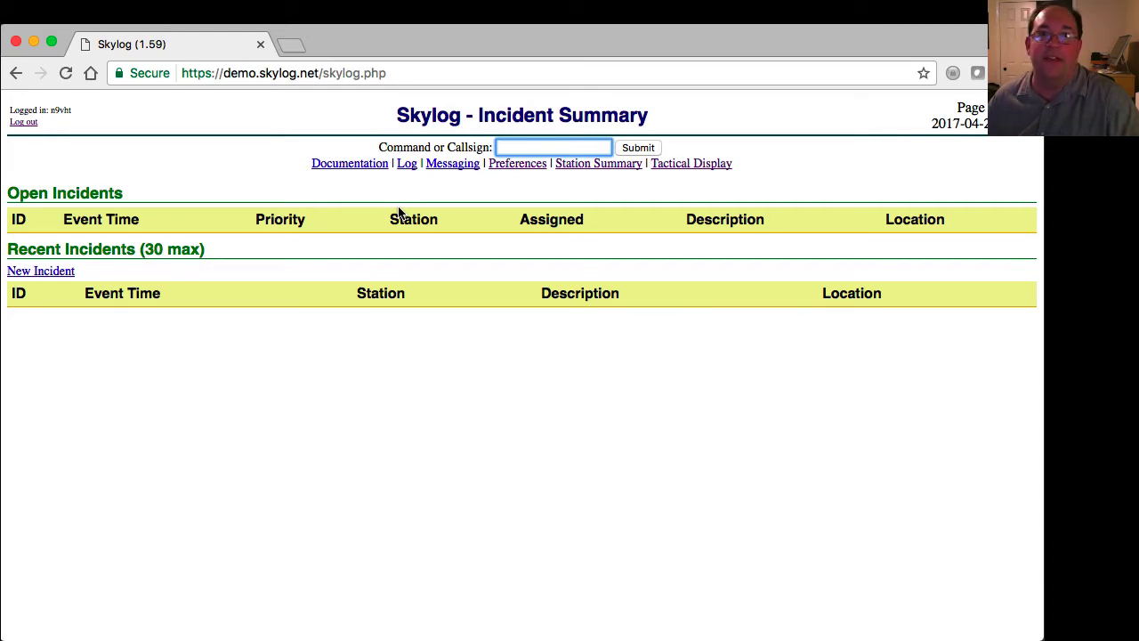
Create a new incident with the :ni command.
click(77, 277)
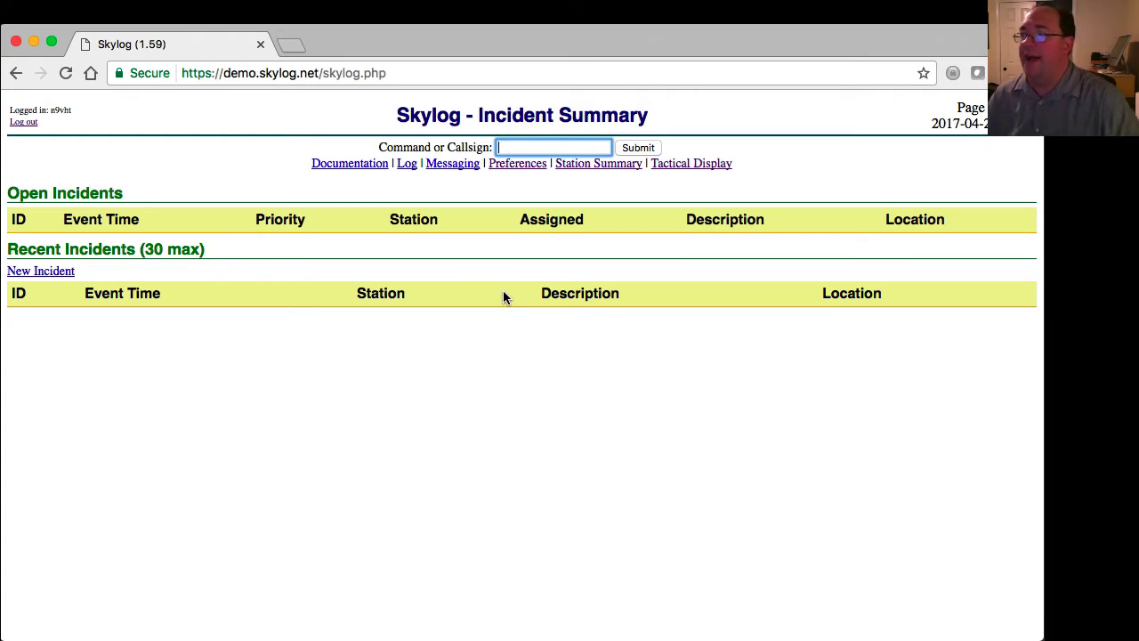
text(:ni)
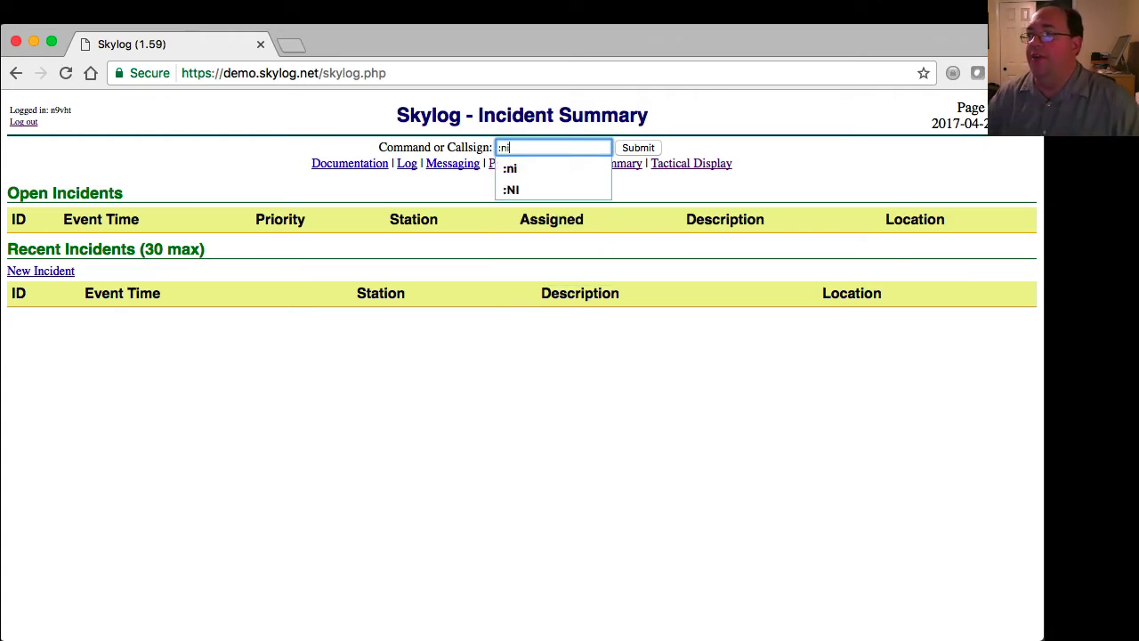
key(Return)
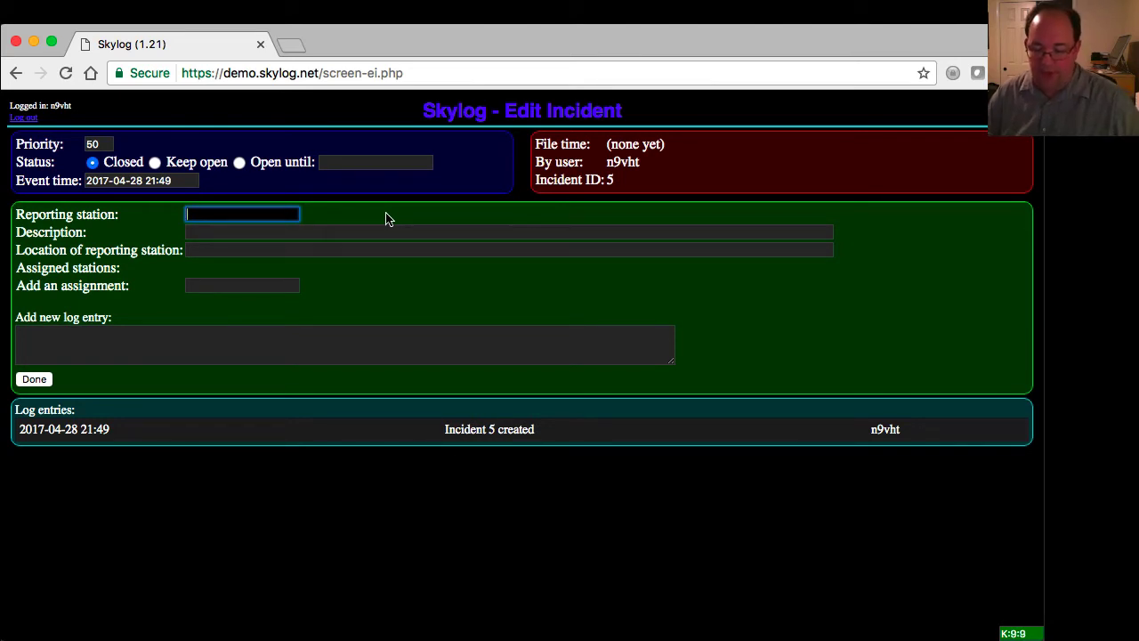
Set the incident's reporting station to N9BBB, creating the station on the fly by ending the callsign with a period.
text(n9bbb)
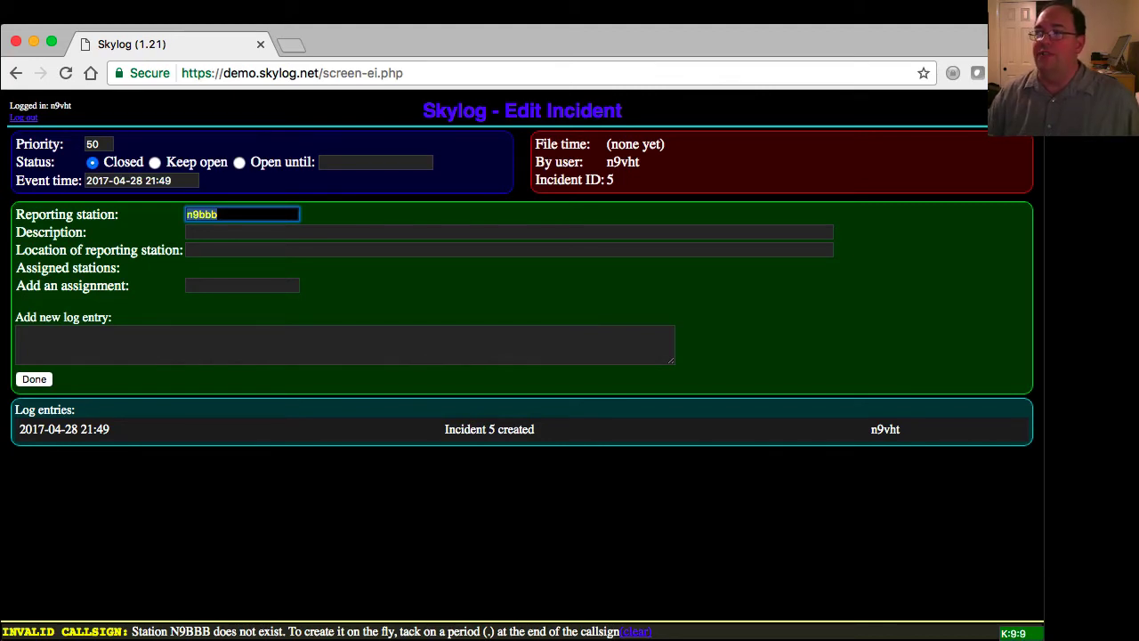
text(n)
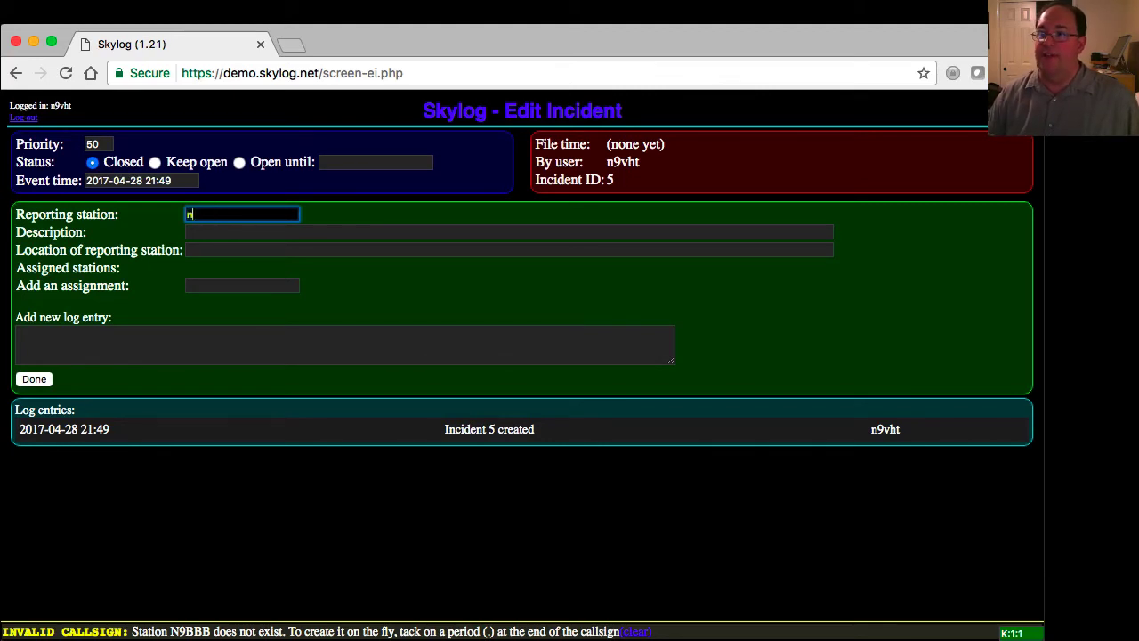
text(9bbb.)
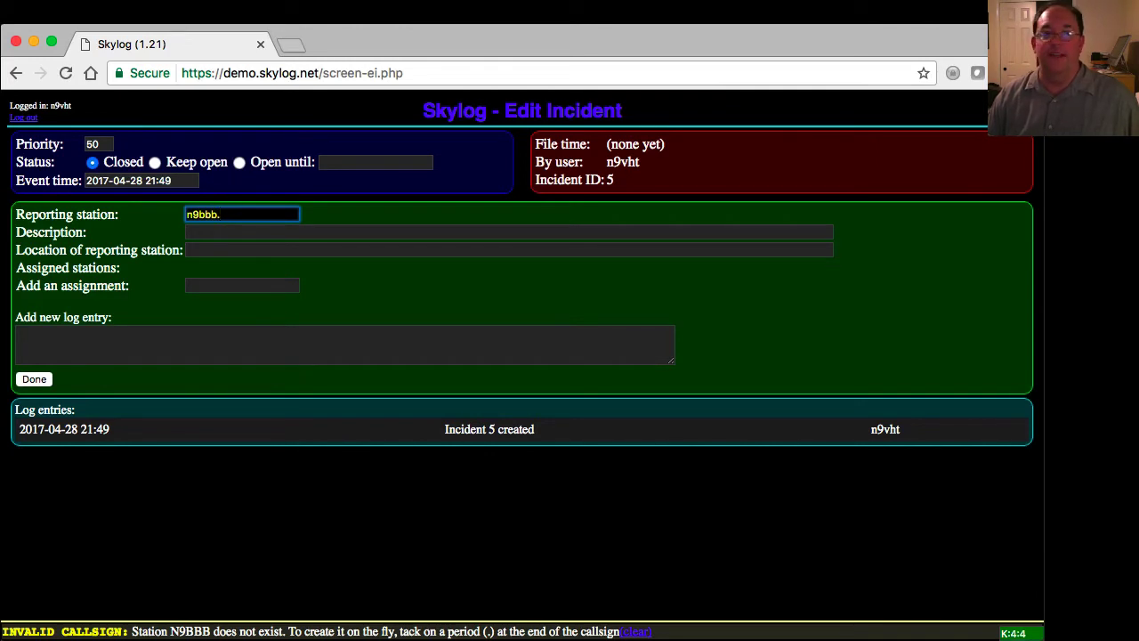
key(Tab)
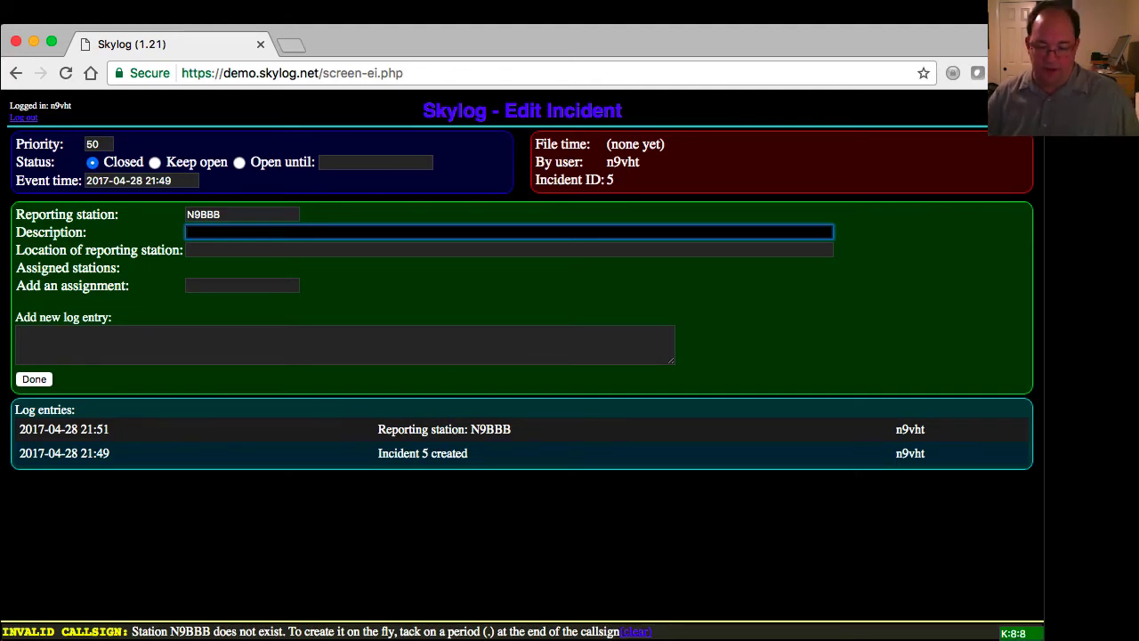
Describe the incident as 1/2" hail, set the reporting station's location to 2 mi NW of Verona, and finish the incident.
text(1/2" hail)
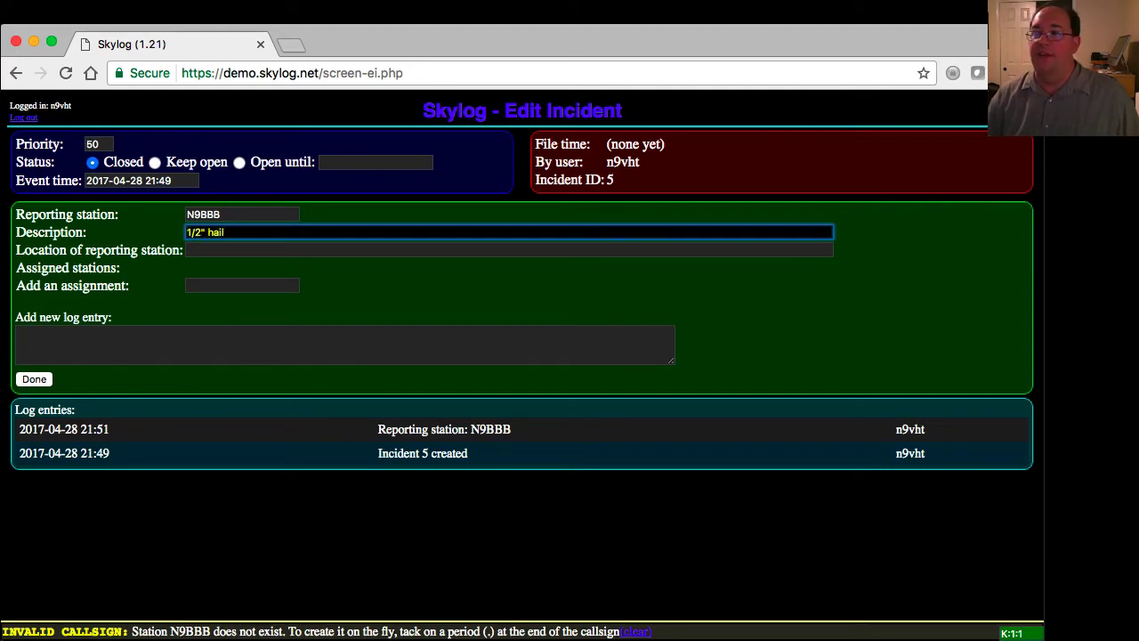
key(Tab)
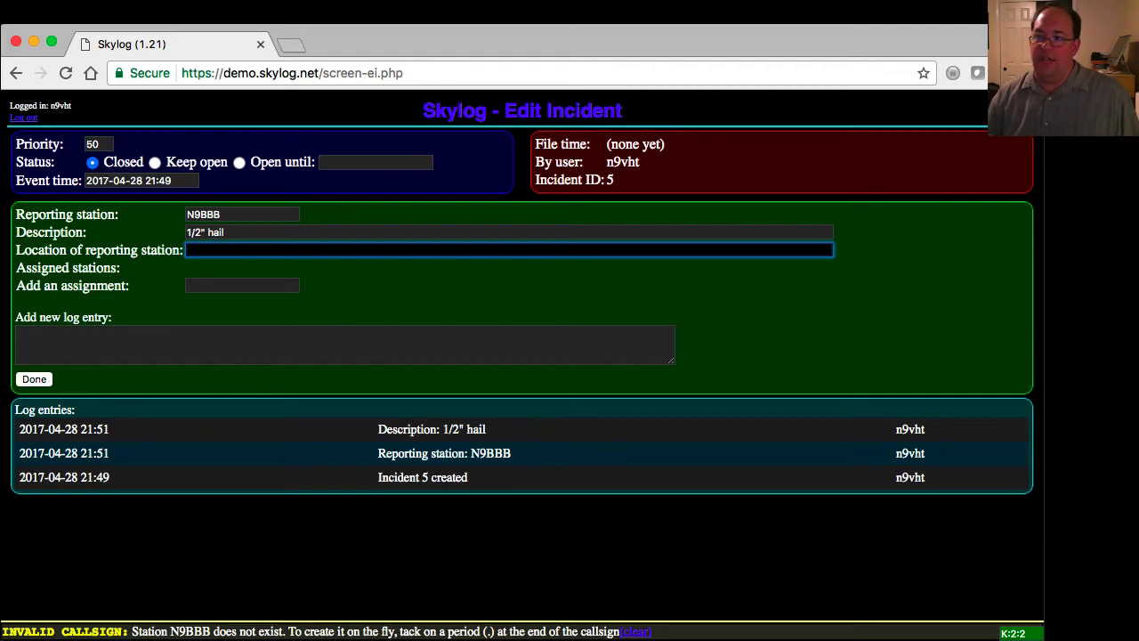
text(2 mi)
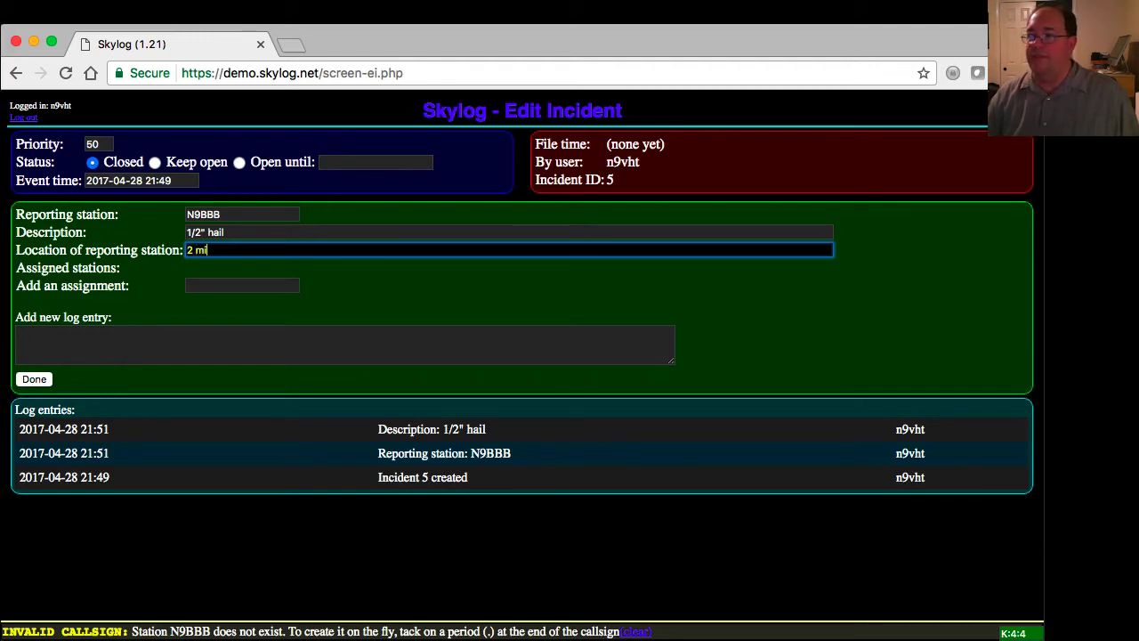
text( NW of Verona)
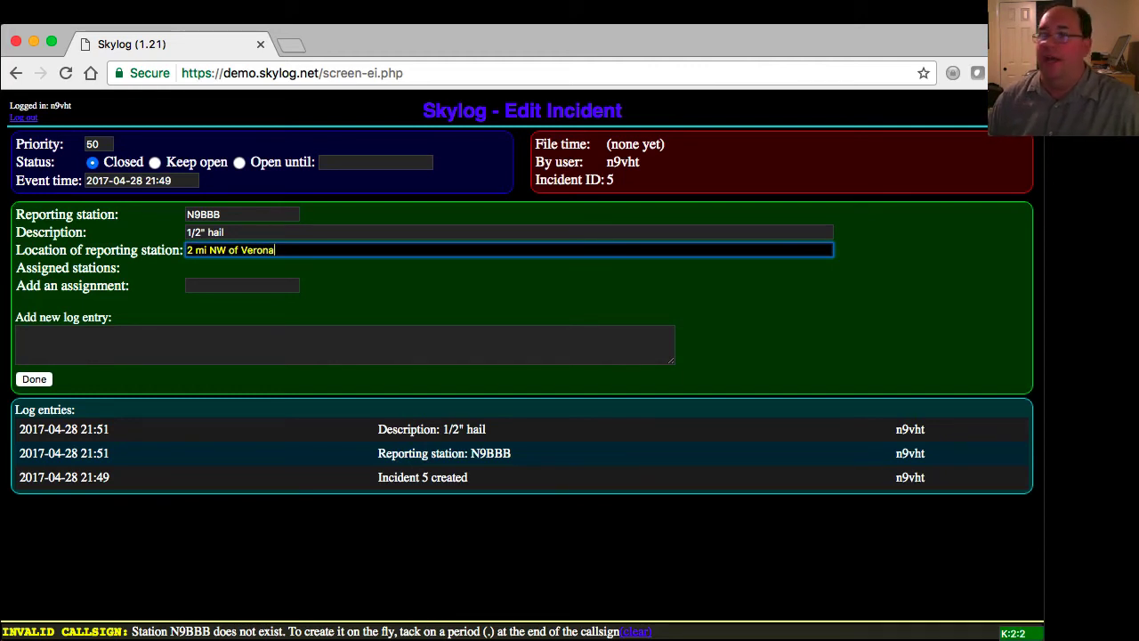
key(Return)
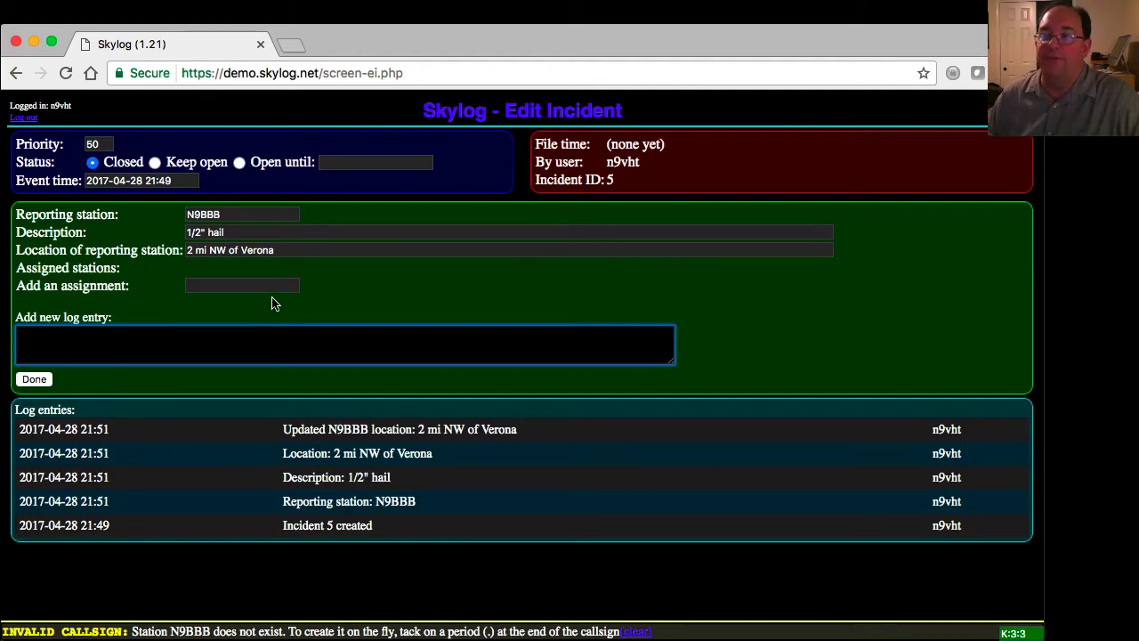
click(31, 381)
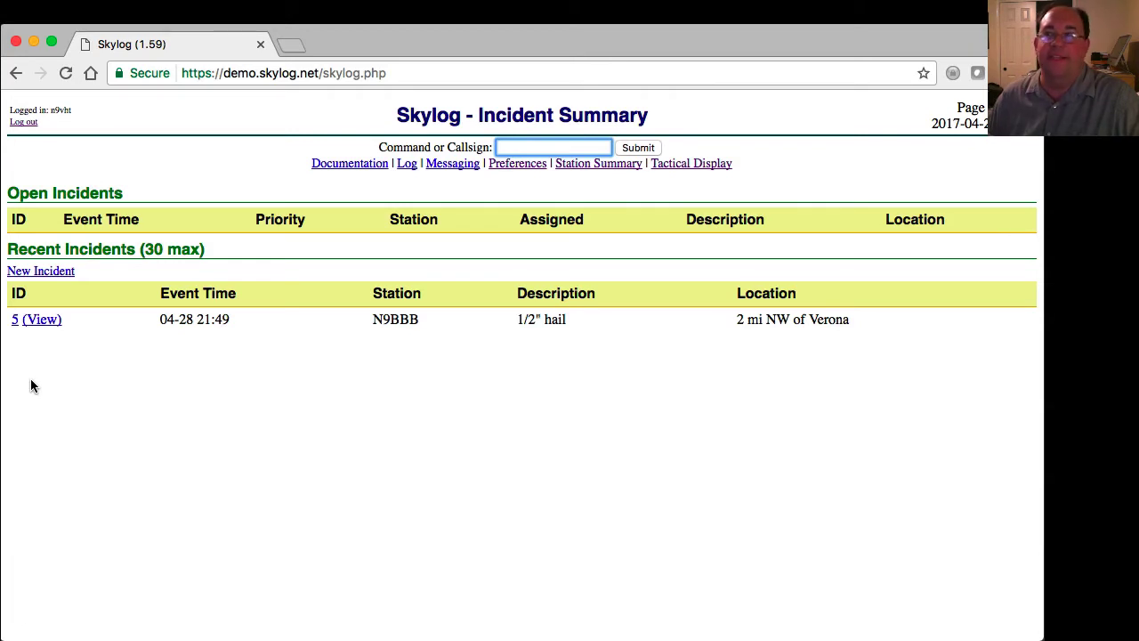
Reopen the 1/2" hail incident for editing and change the reporting station's location to 4 mi NW of Verona.
click(16, 322)
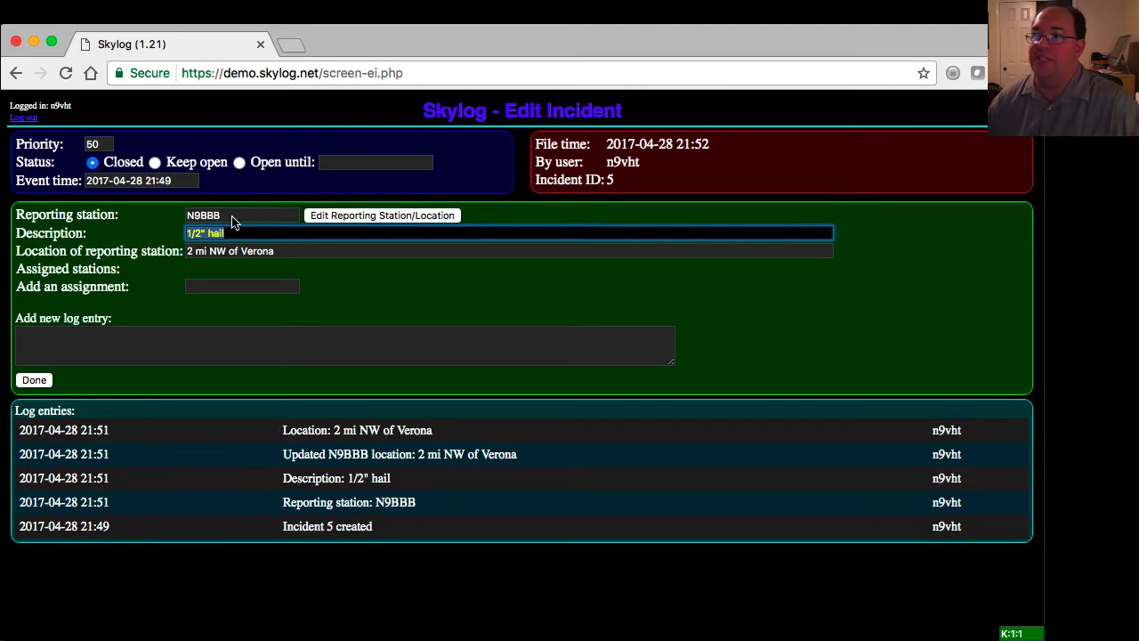
click(349, 217)
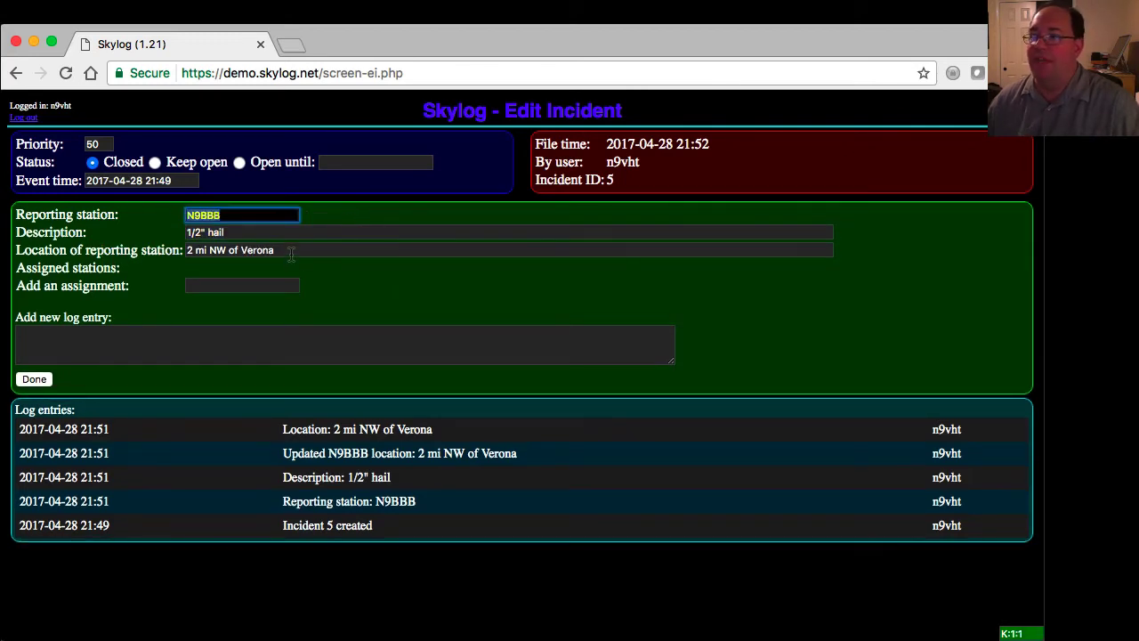
click(195, 250)
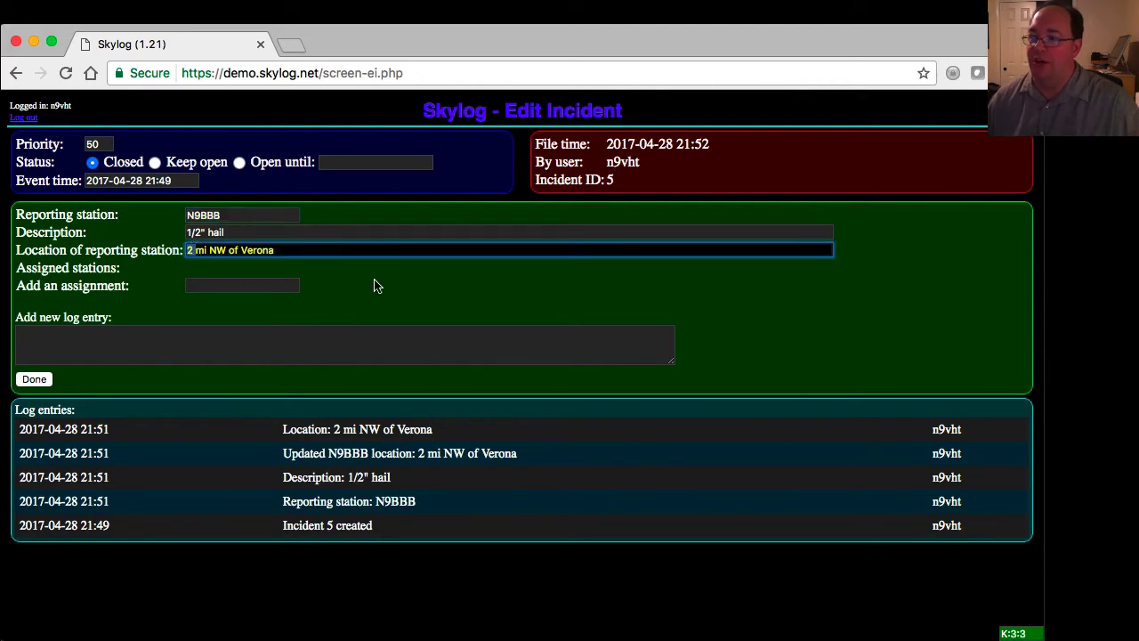
key(BackSpace)
key(BackSpace)
text(4)
key(Return)
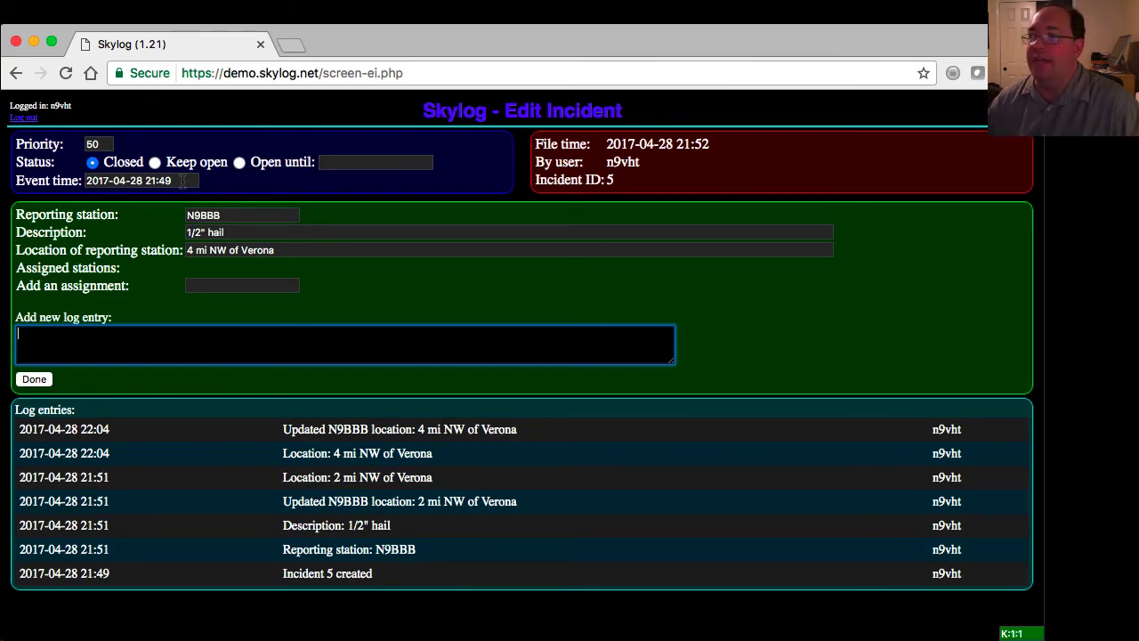
Set the incident's event time to 21:50.
click(181, 180)
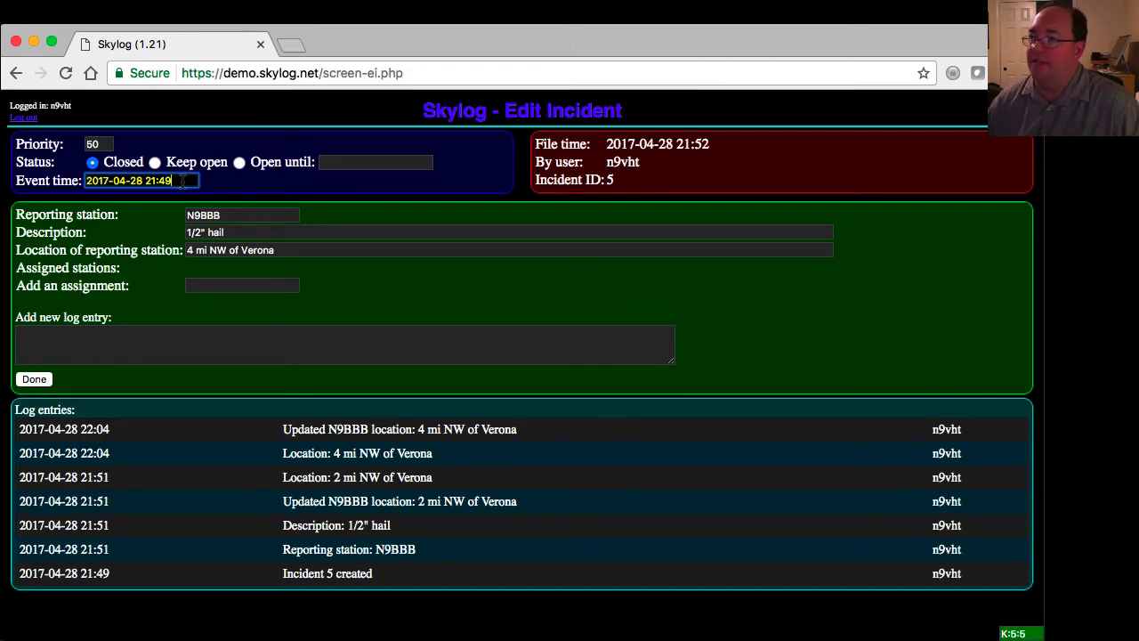
drag(181, 180, 78, 181)
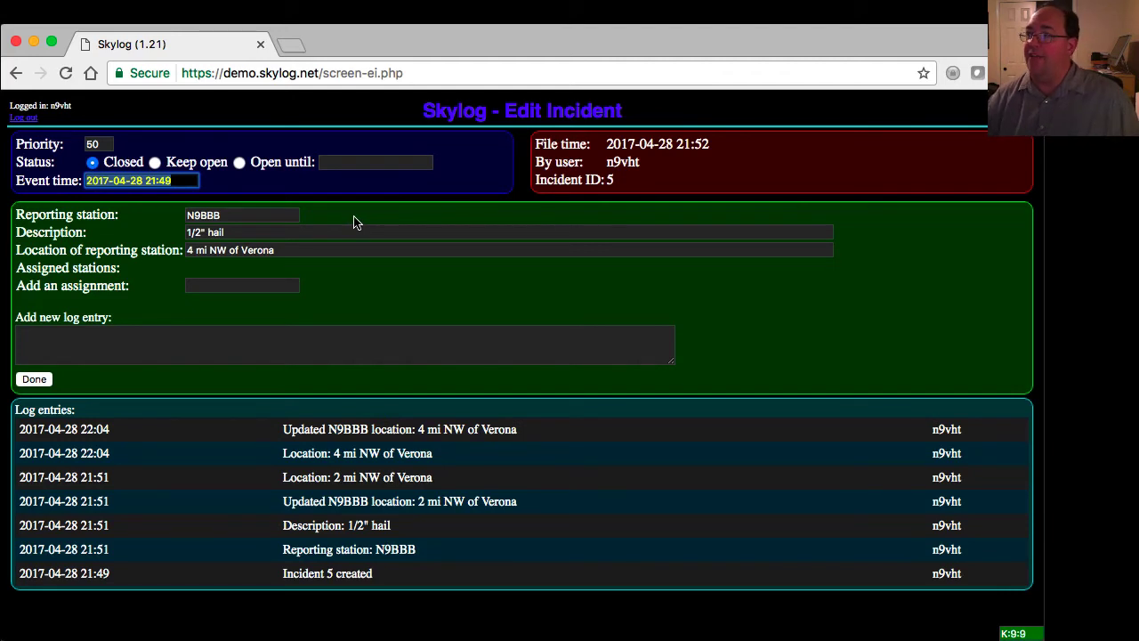
text(21:50)
key(Tab)
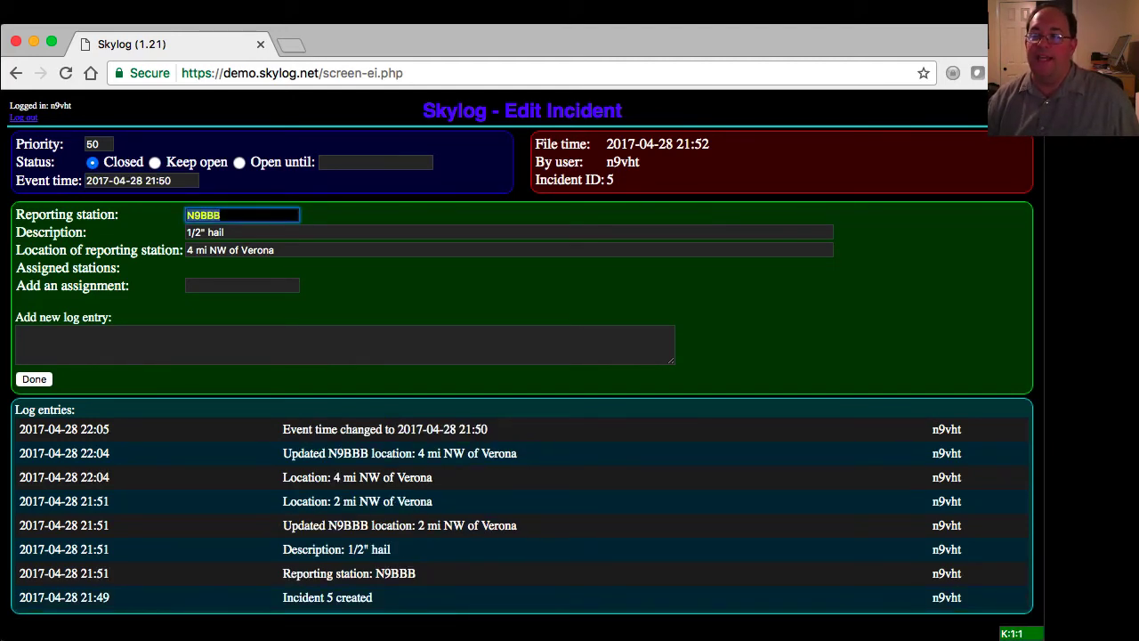
Set the incident's event time with the relative value "-10 minutes".
key(shift+Tab)
text(-)
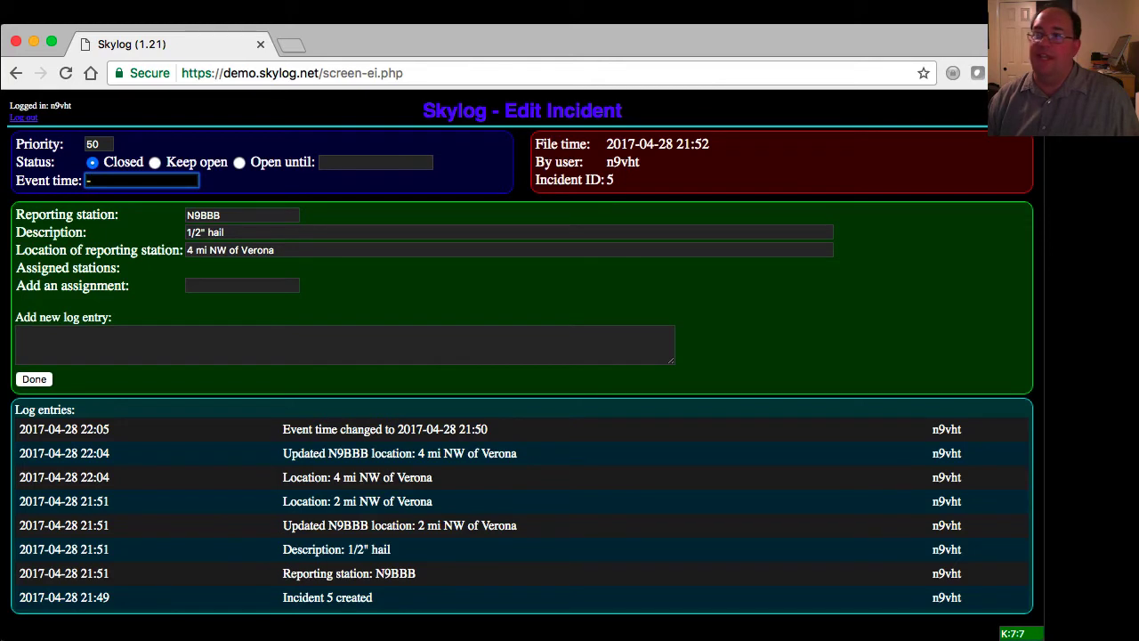
text(10)
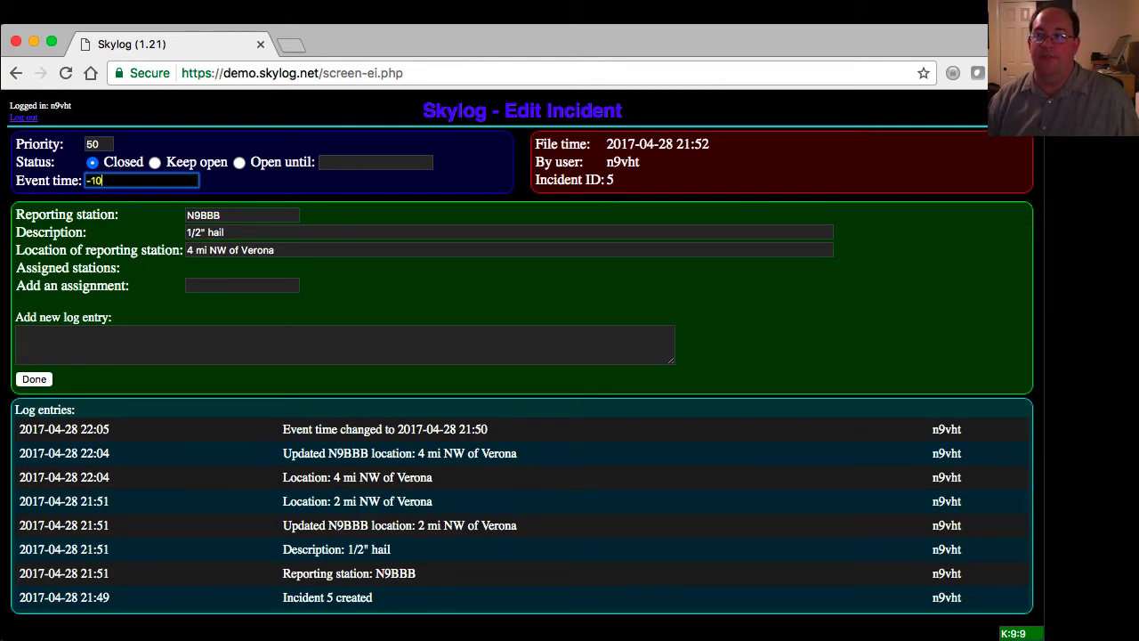
text( minutes)
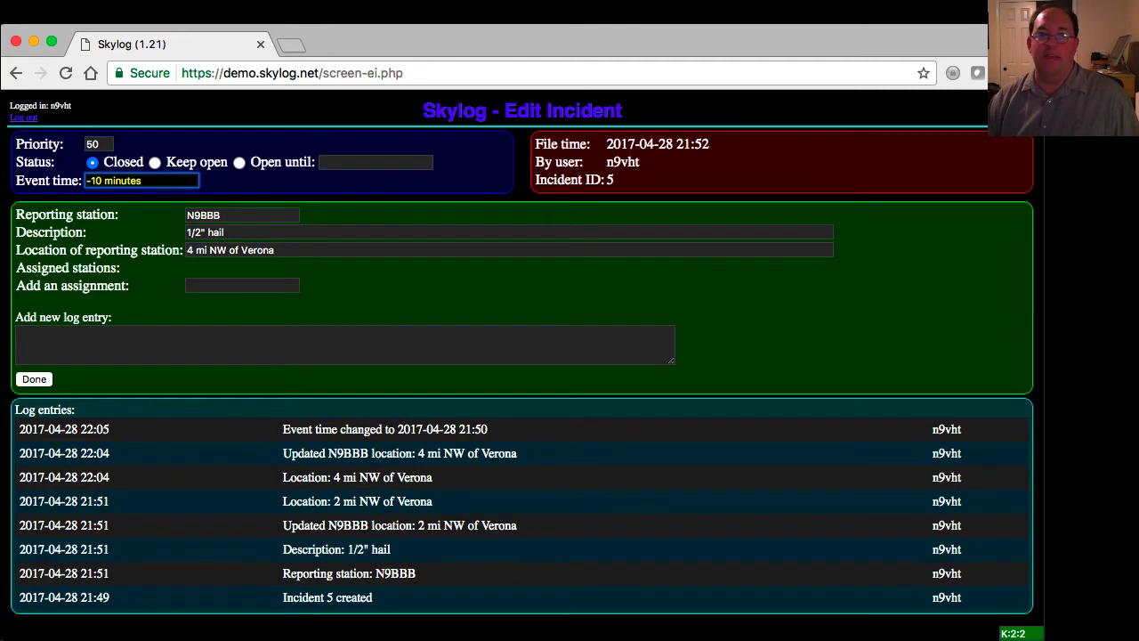
key(Tab)
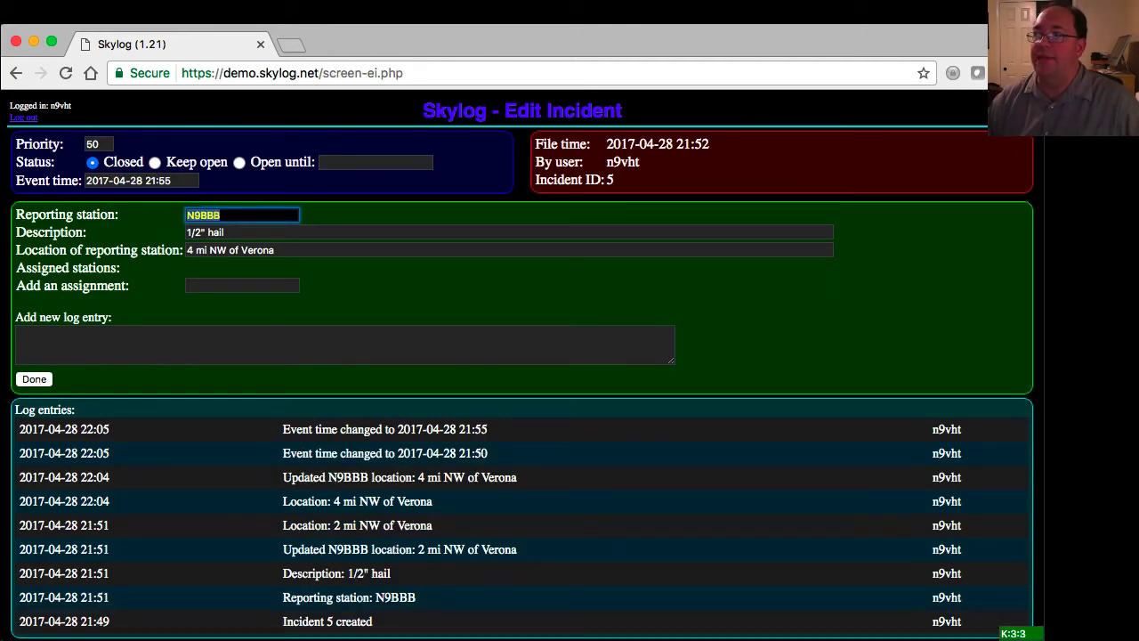
Move the incident's event time back to 21:45 with a relative value in minutes.
key(shift+Tab)
text(-)
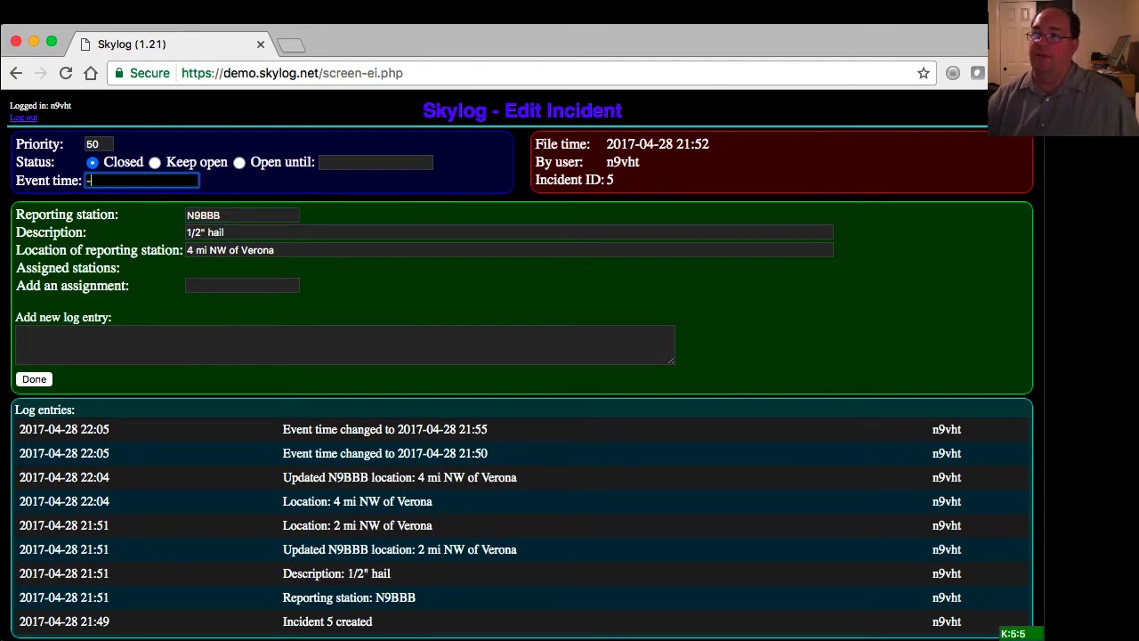
text(10 minutes)
key(Tab)
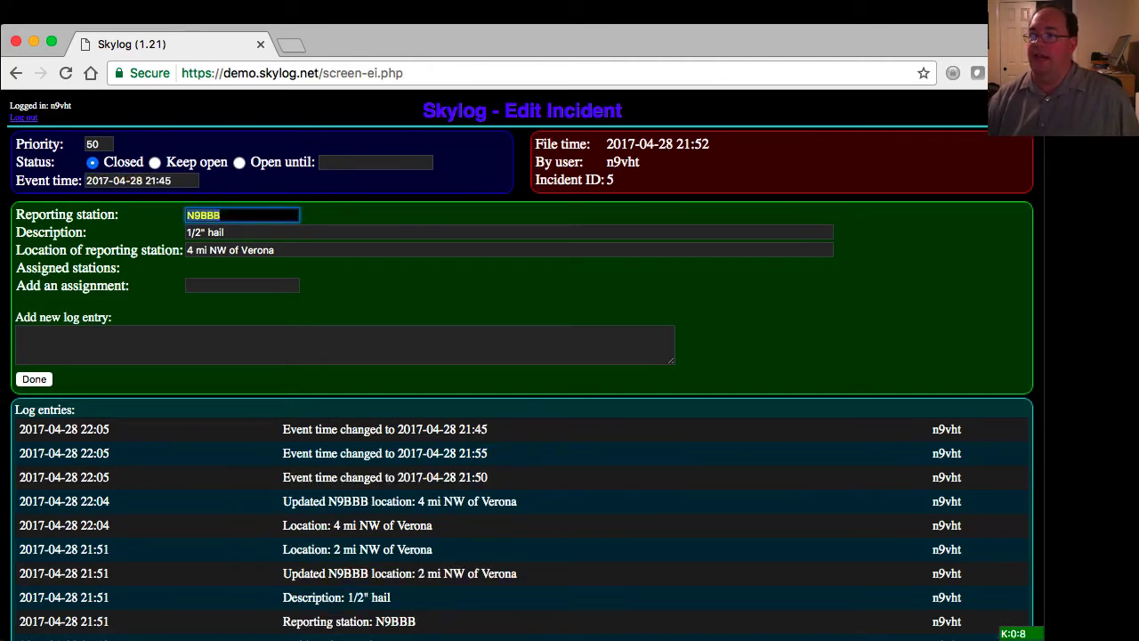
Move the incident's event time back to 20:05 with a negative relative value.
key(shift+Tab)
text(-2)
key(Tab)
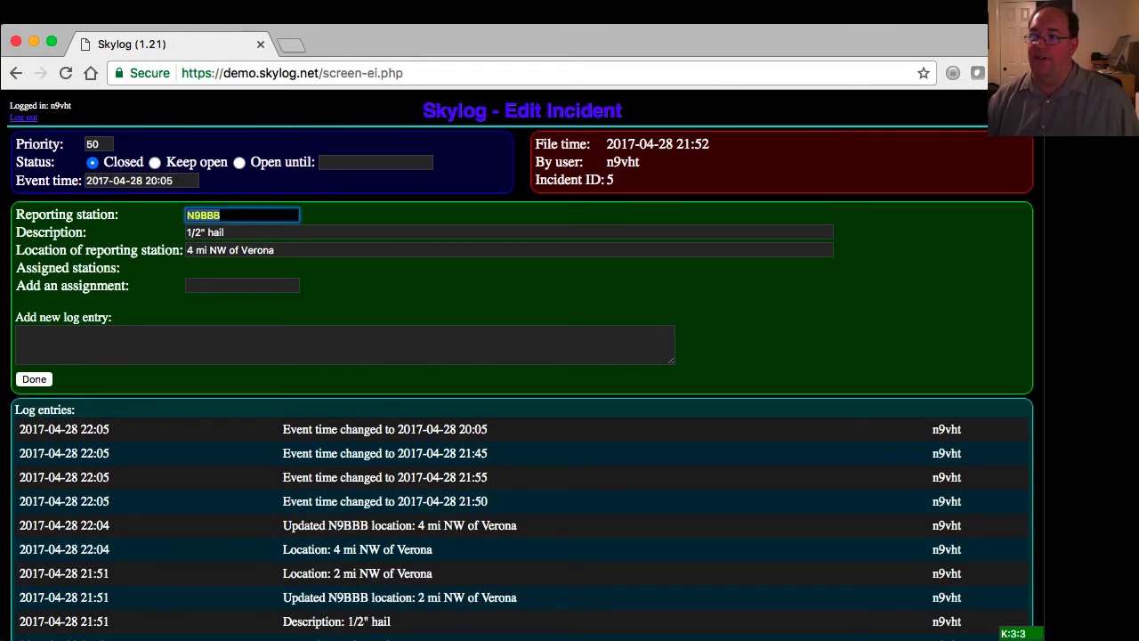
Set the incident's event time with the word "tomorrow".
key(shift+Tab)
text(tomorrow)
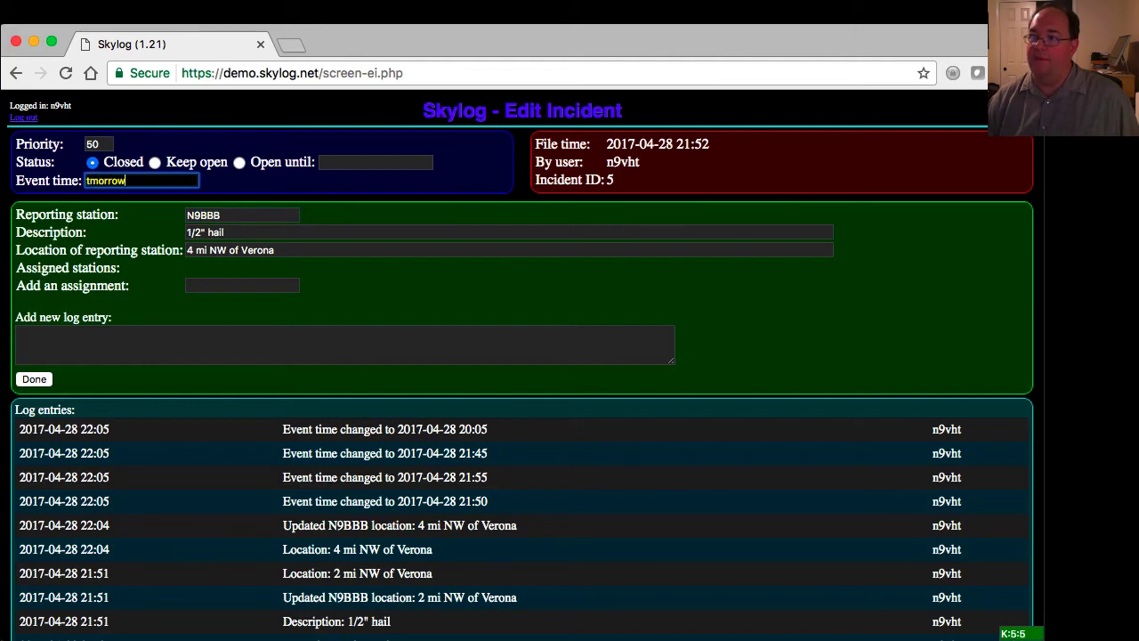
key(BackSpace)
key(BackSpace)
key(BackSpace)
key(BackSpace)
key(BackSpace)
key(BackSpace)
key(BackSpace)
key(BackSpace)
text(tomorrow)
key(Tab)
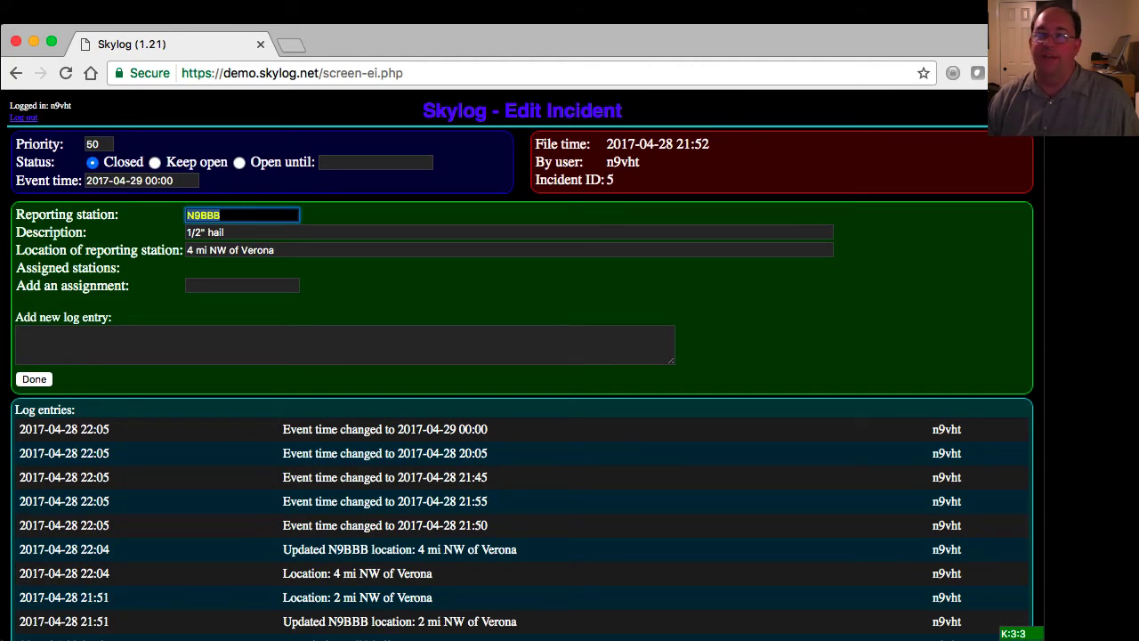
Set the incident's event time to "now" and its status to Keep open.
key(shift+Tab)
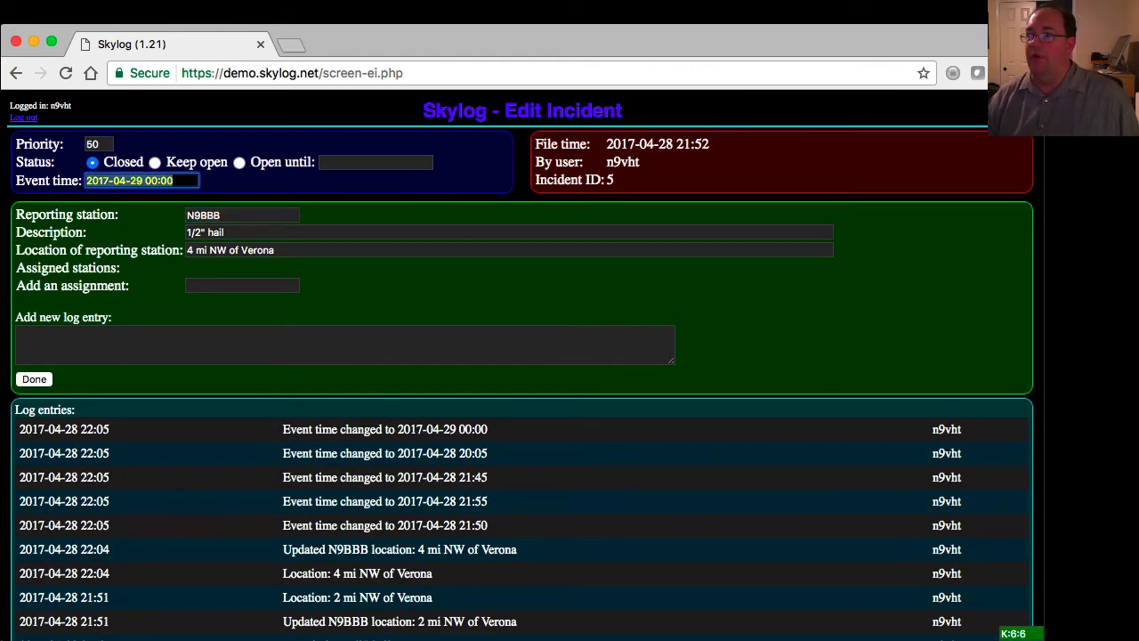
text(now)
key(Tab)
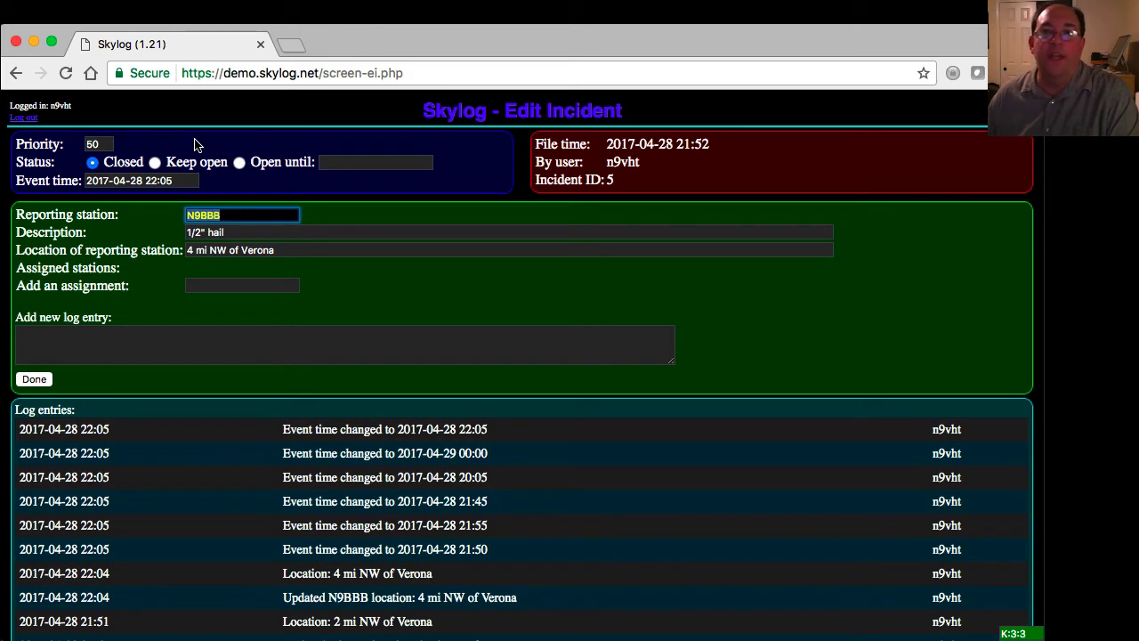
click(155, 163)
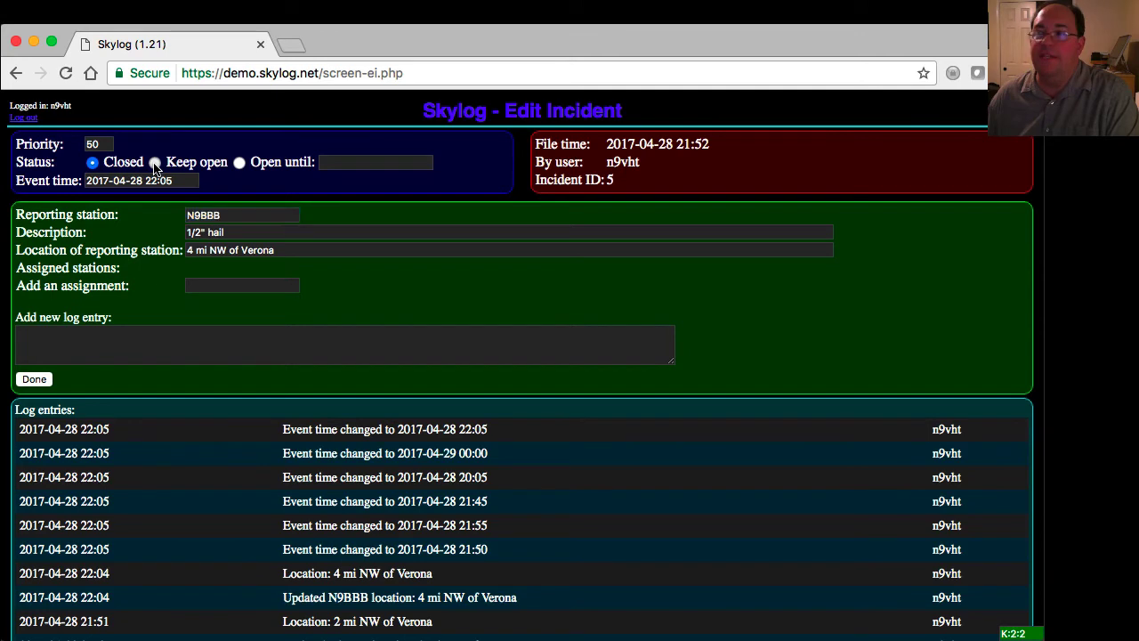
Finish editing the hail incident and reopen it from the open incidents to check its entry.
click(34, 380)
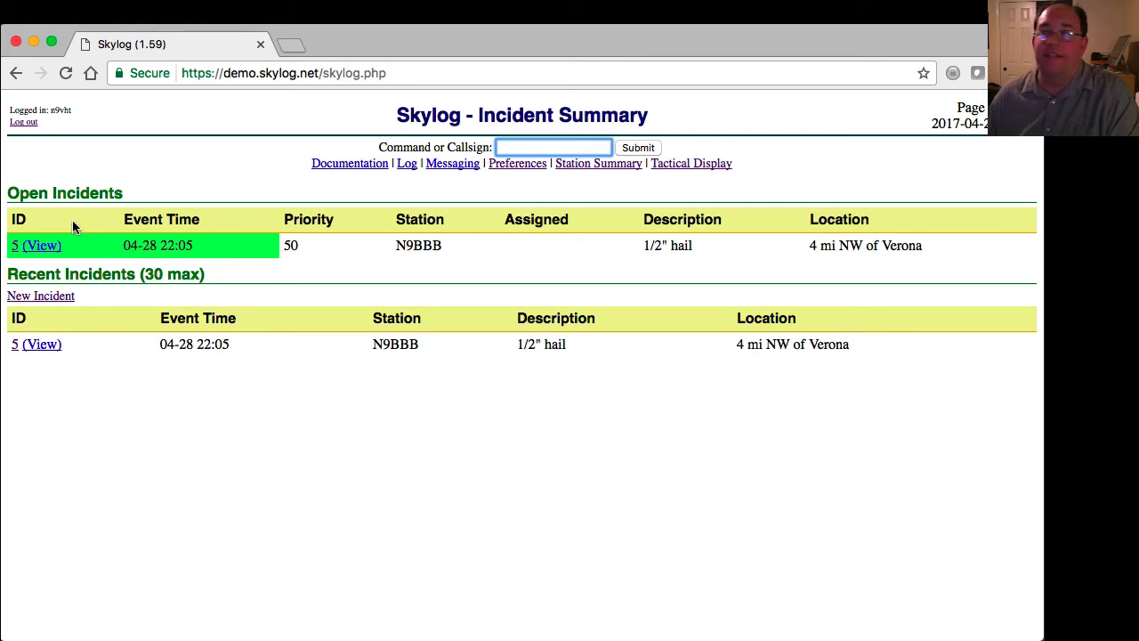
click(15, 251)
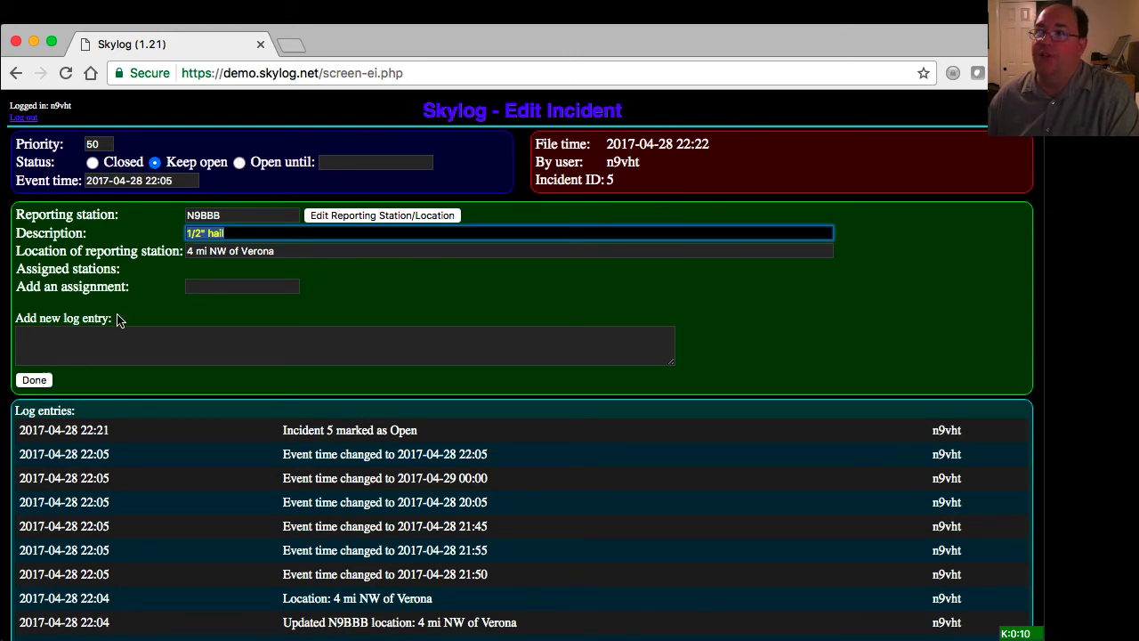
click(34, 380)
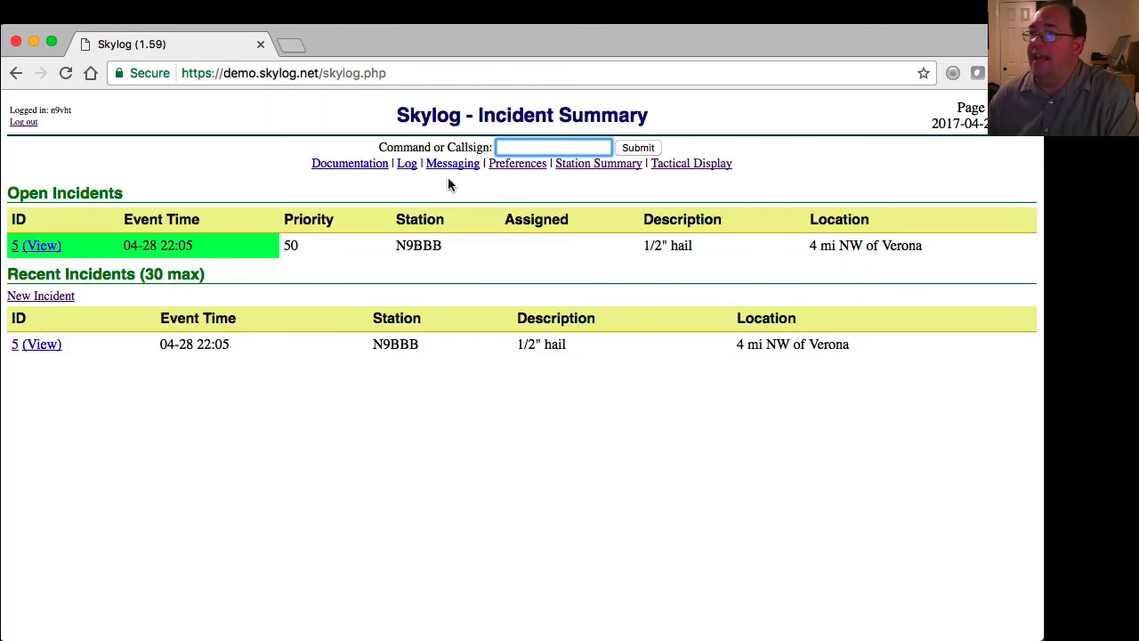
Create a new incident with the description "Severe Thunderstorm Warning".
click(53, 298)
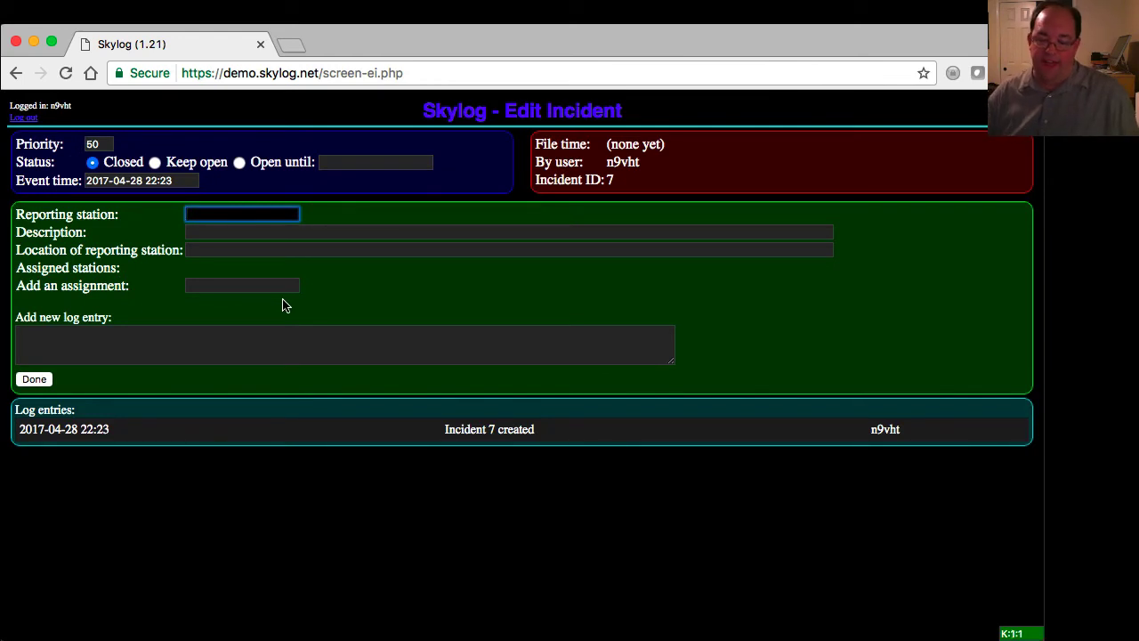
key(Tab)
text(Sever)
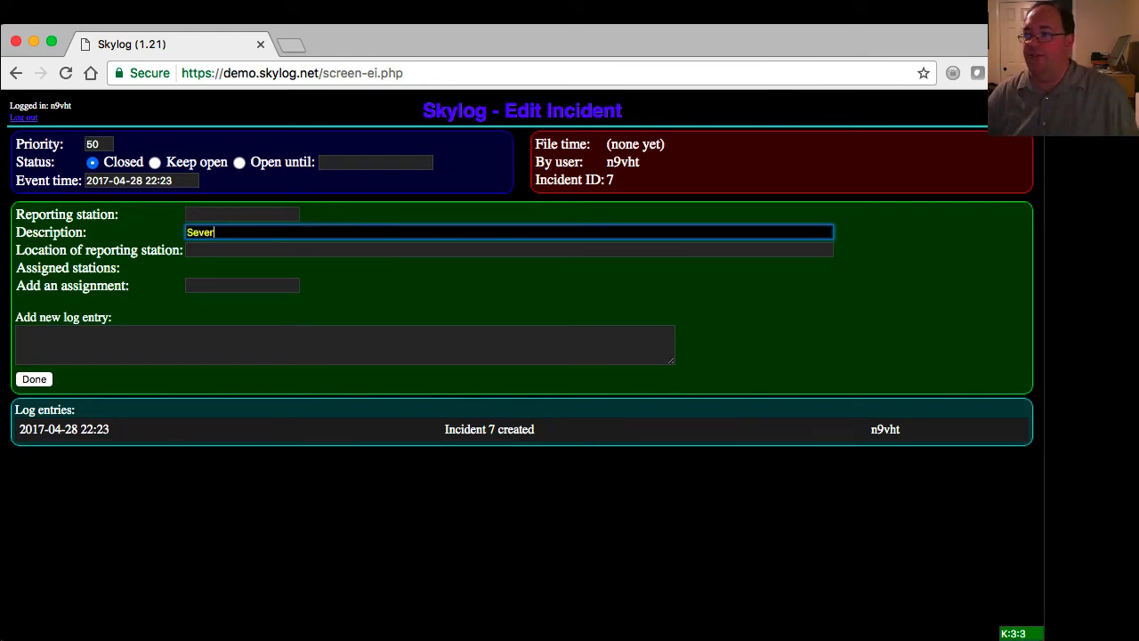
text(e Thund)
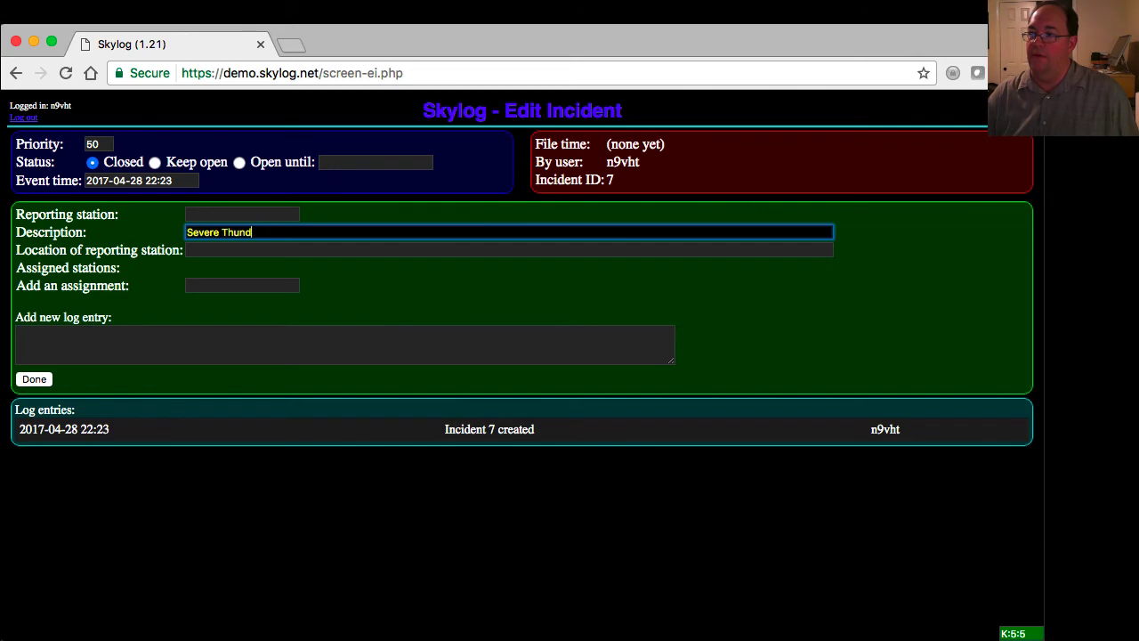
text(erstorm Warning)
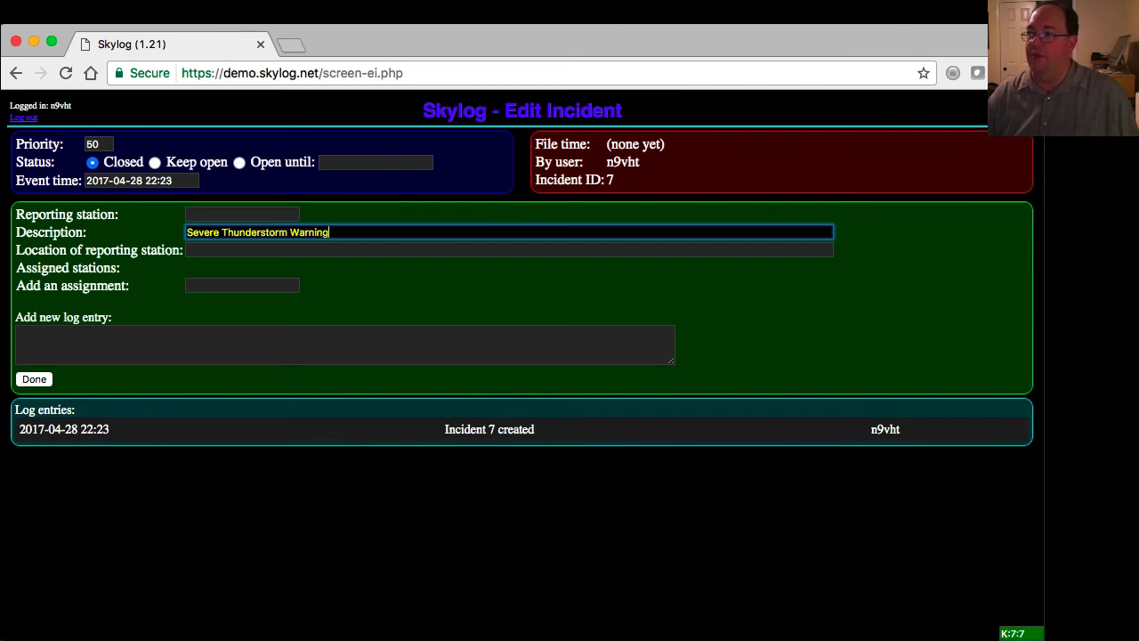
Enter "Dane Co" as the location of the new thunderstorm warning incident.
key(Tab)
text(ane)
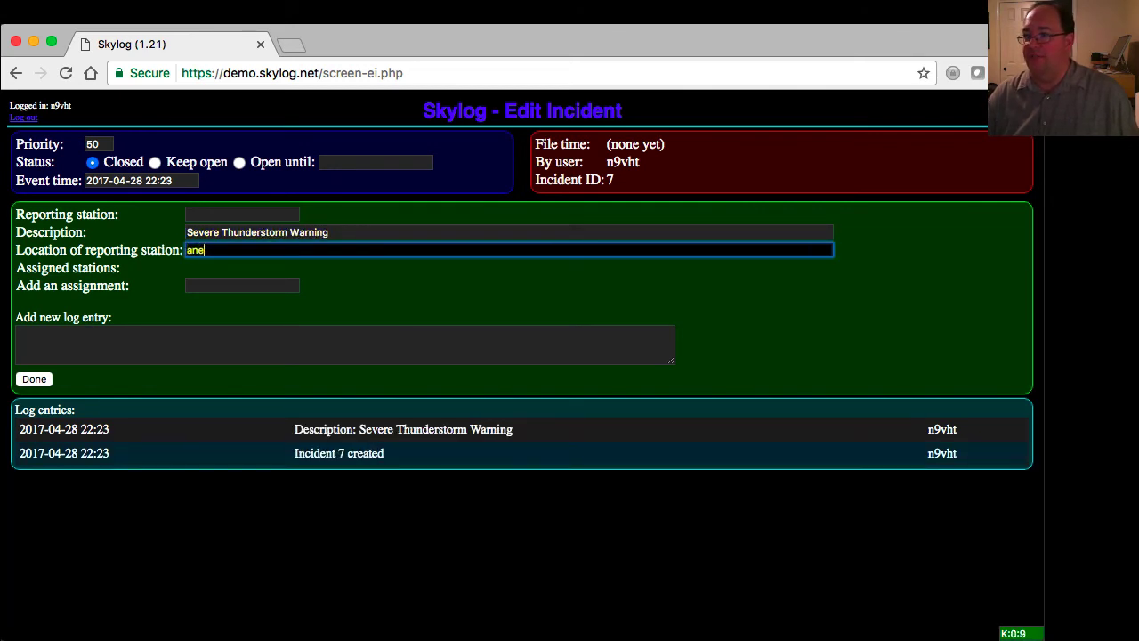
key(BackSpace)
key(BackSpace)
key(BackSpace)
text(Dane Co)
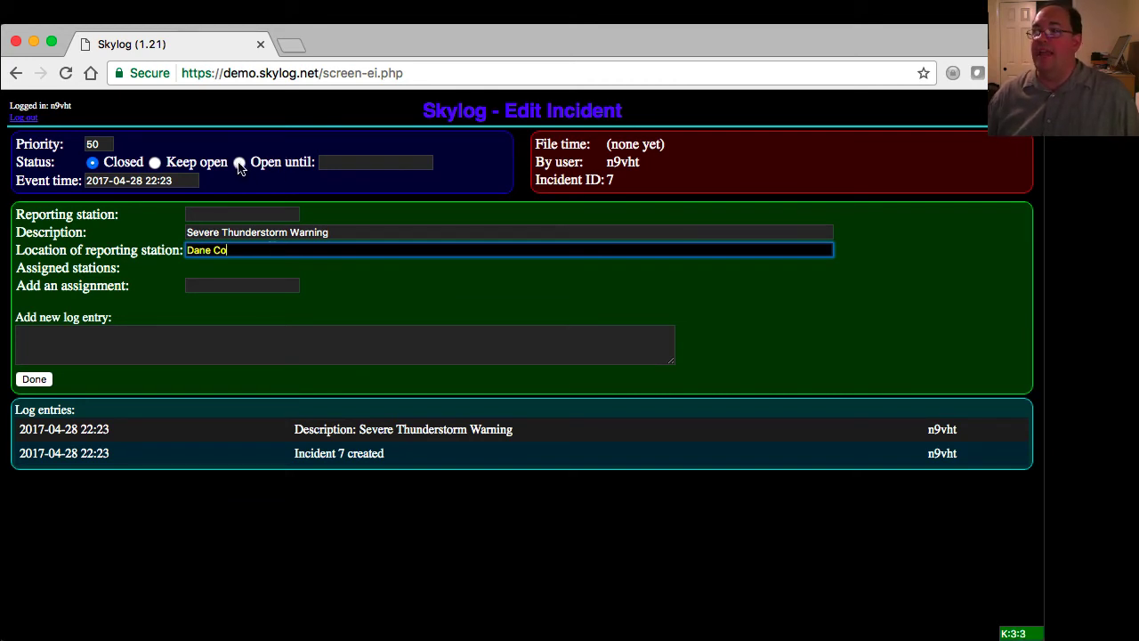
Set the thunderstorm warning incident to stay open until 23:30 and finish editing it.
click(368, 163)
text(23:30)
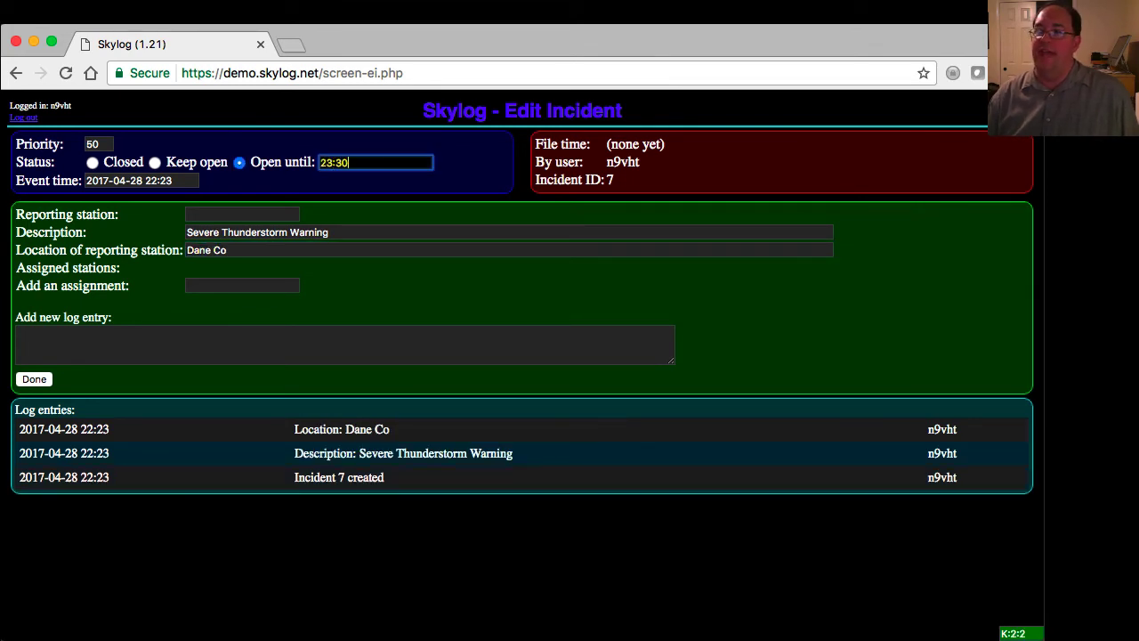
key(Tab)
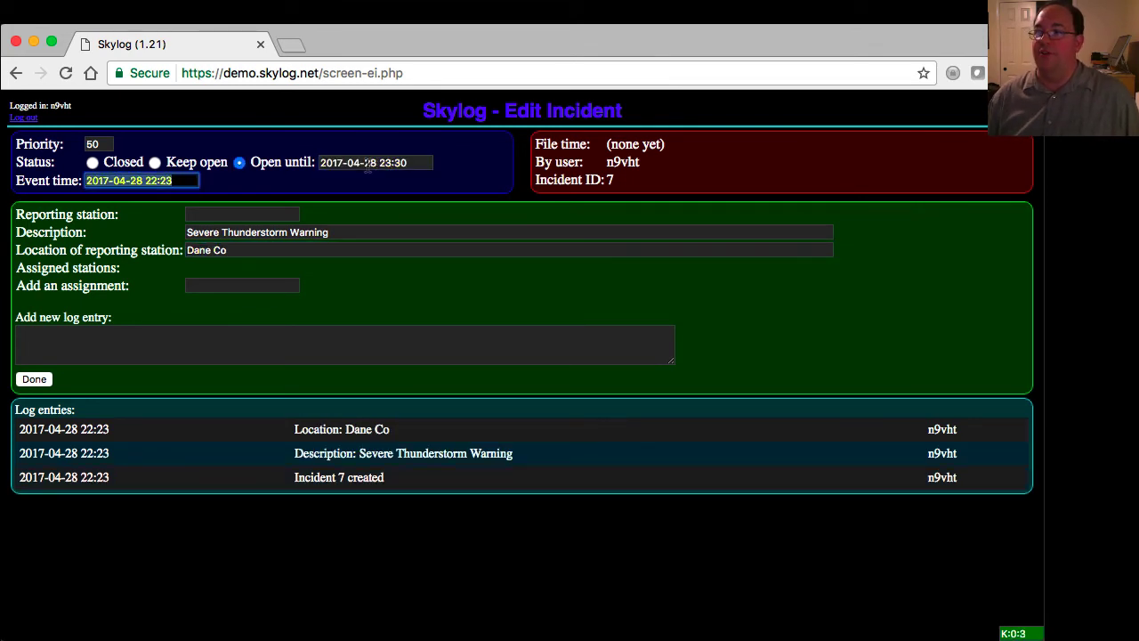
click(35, 380)
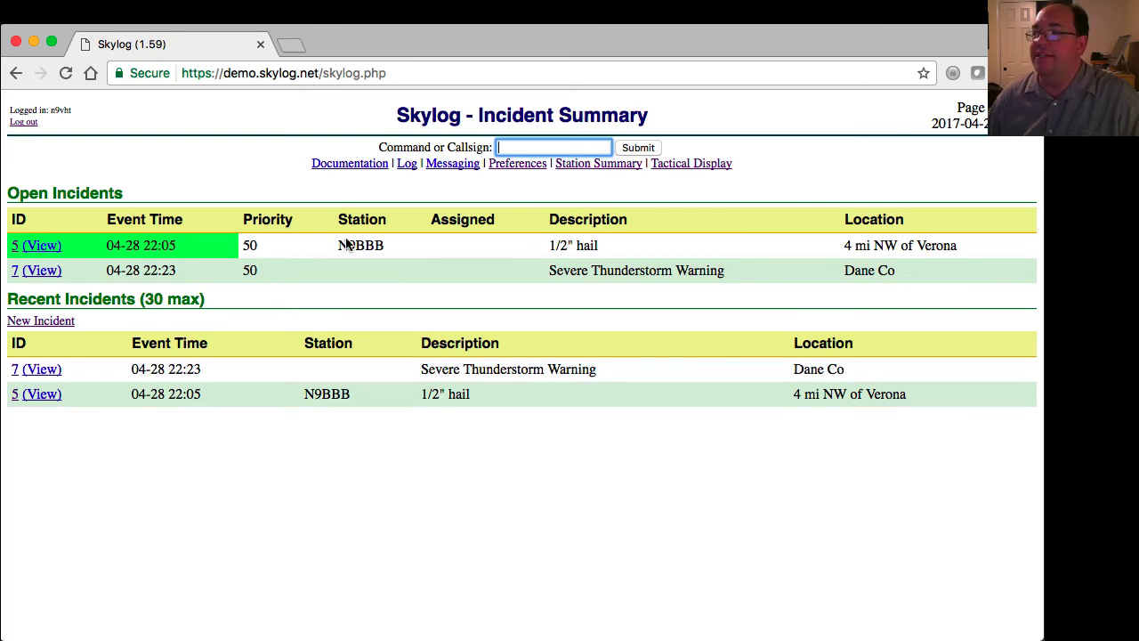
Review the incident color and age settings in the user preferences, then leave without saving changes.
click(529, 184)
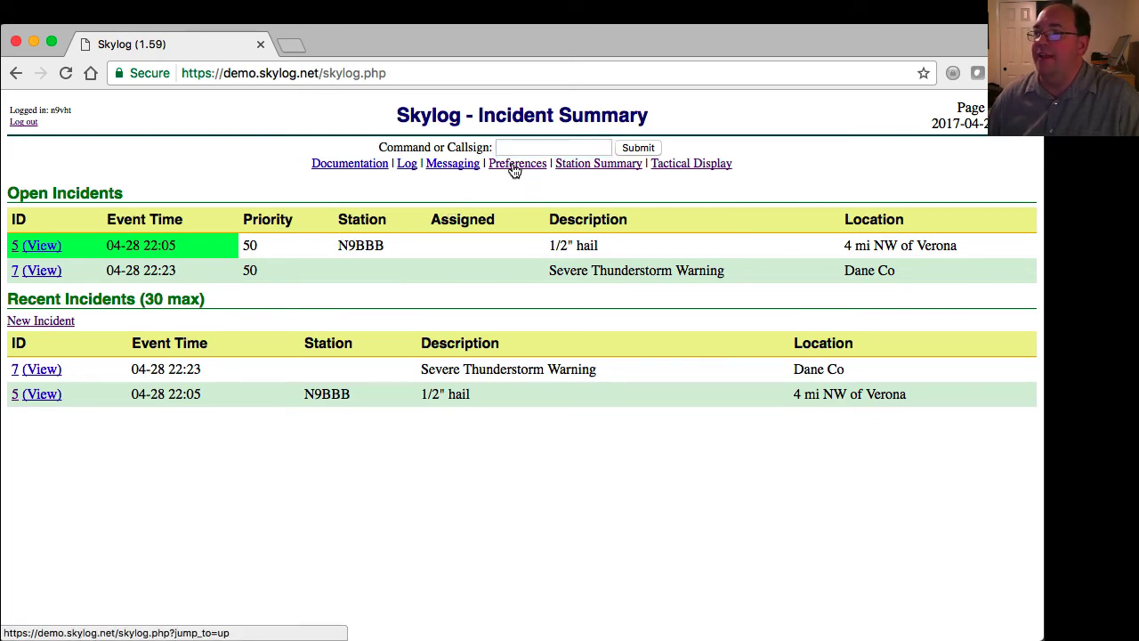
click(515, 169)
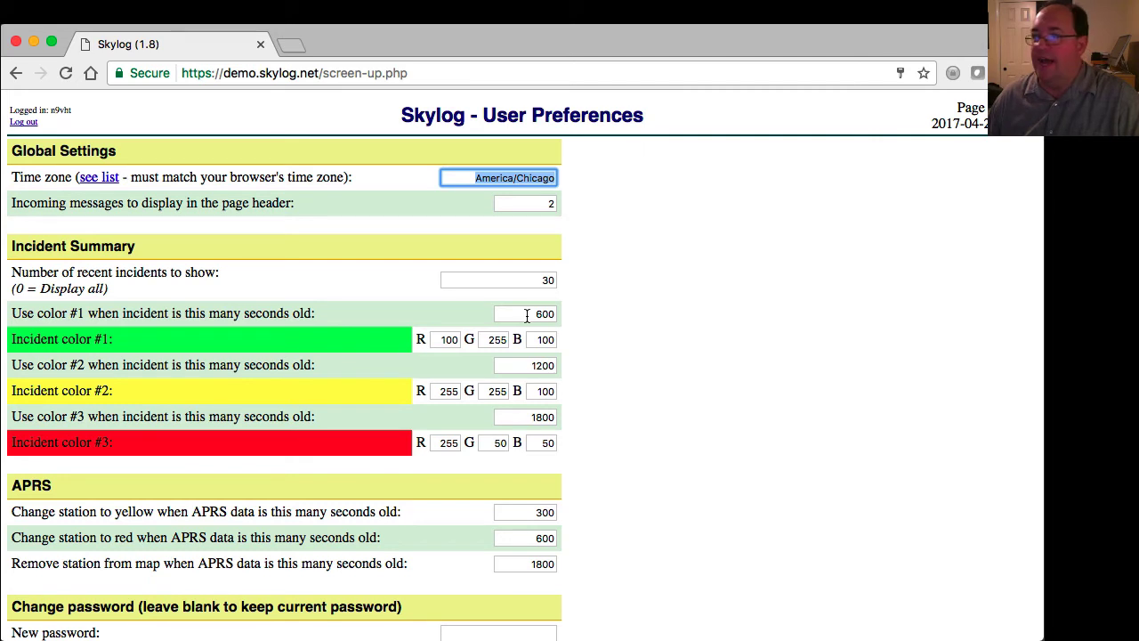
click(648, 349)
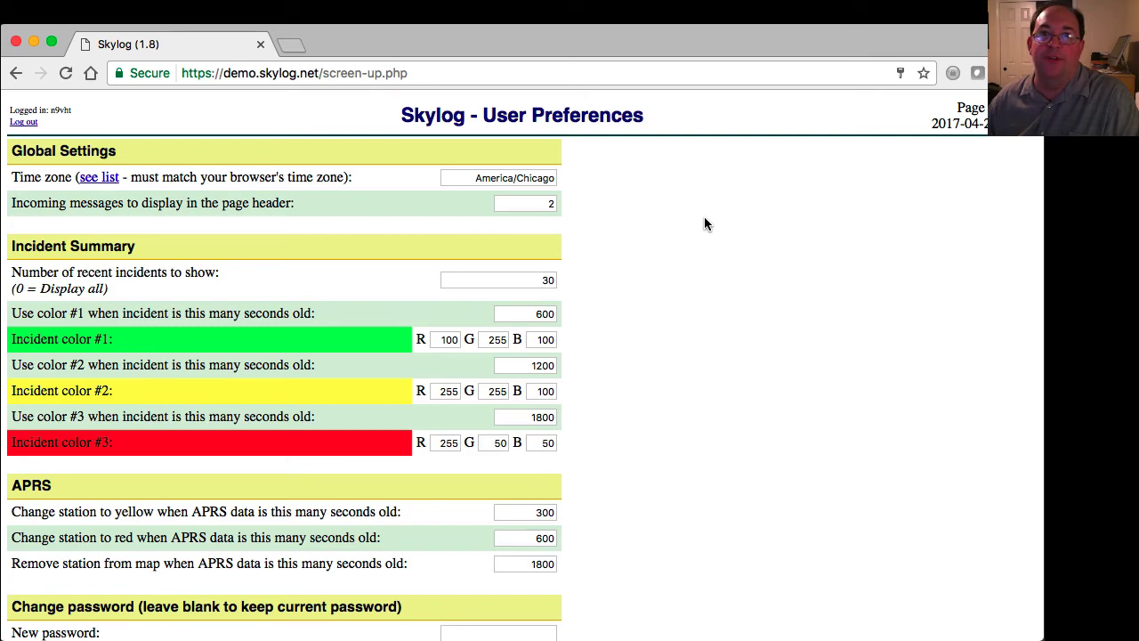
scroll(698, 250, down, 3)
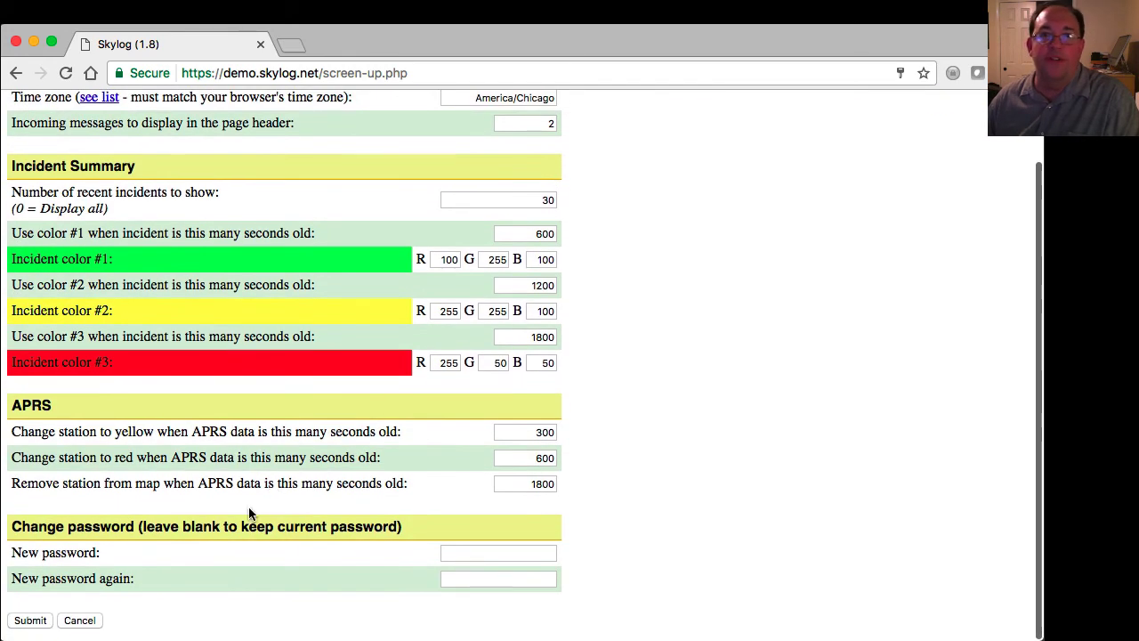
click(80, 620)
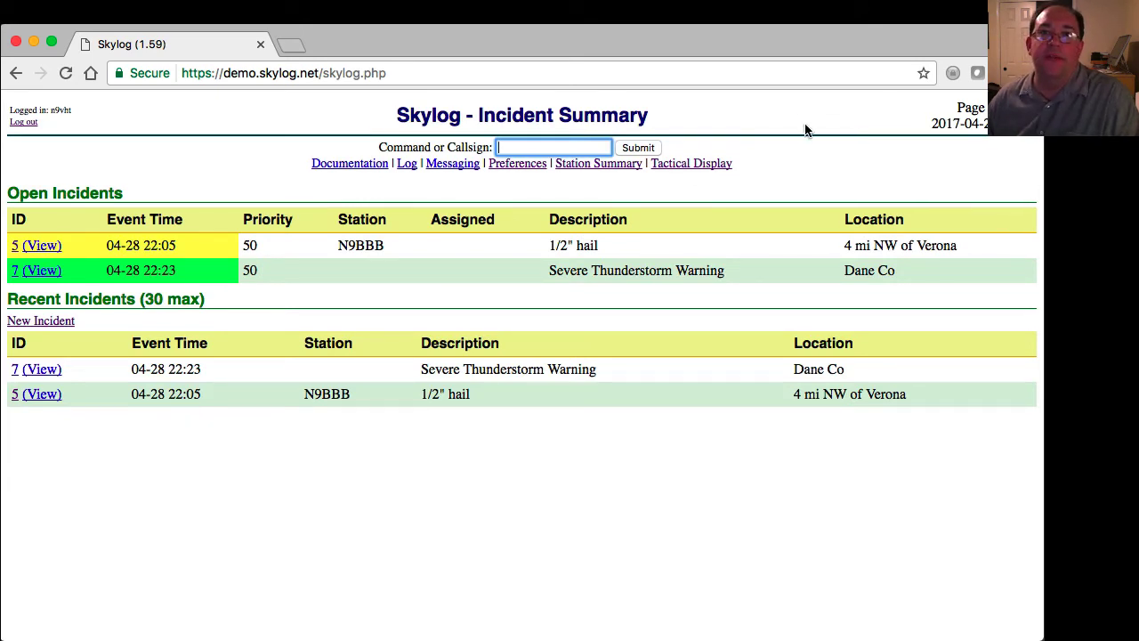
Open the Tactical Display and check out station N9BBB with the command ":co/n9bbb".
click(623, 182)
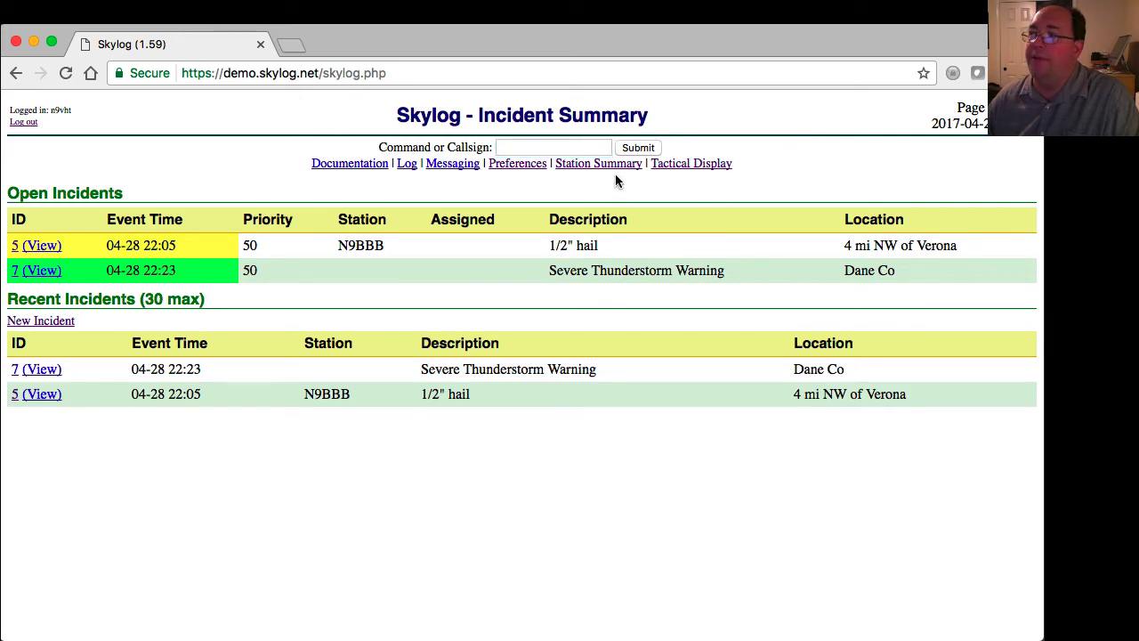
click(675, 167)
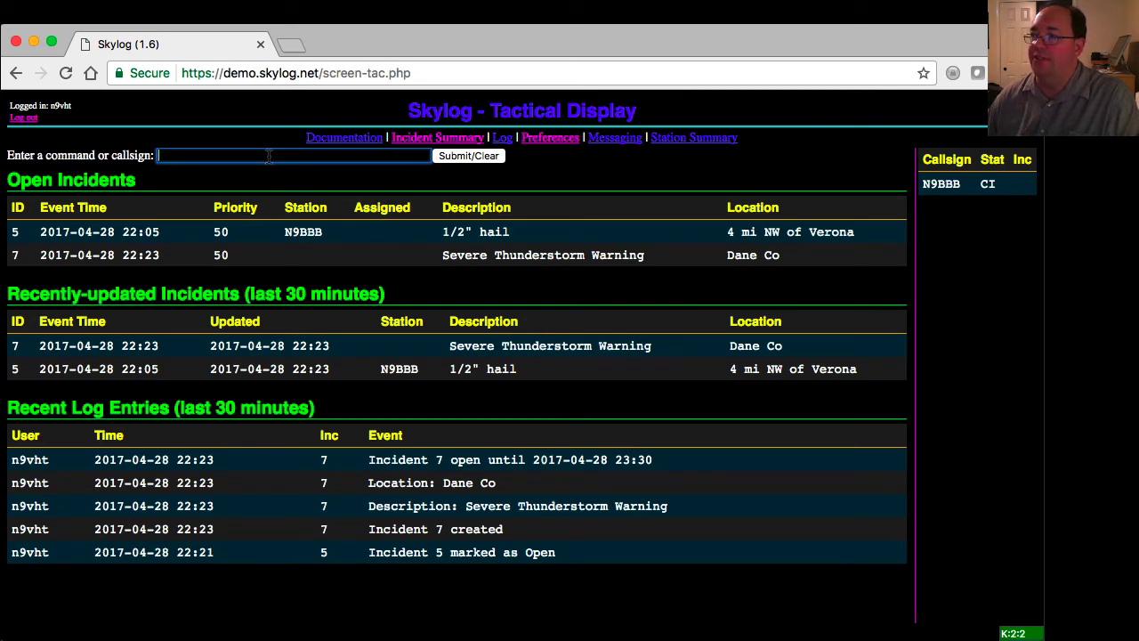
text(:co)
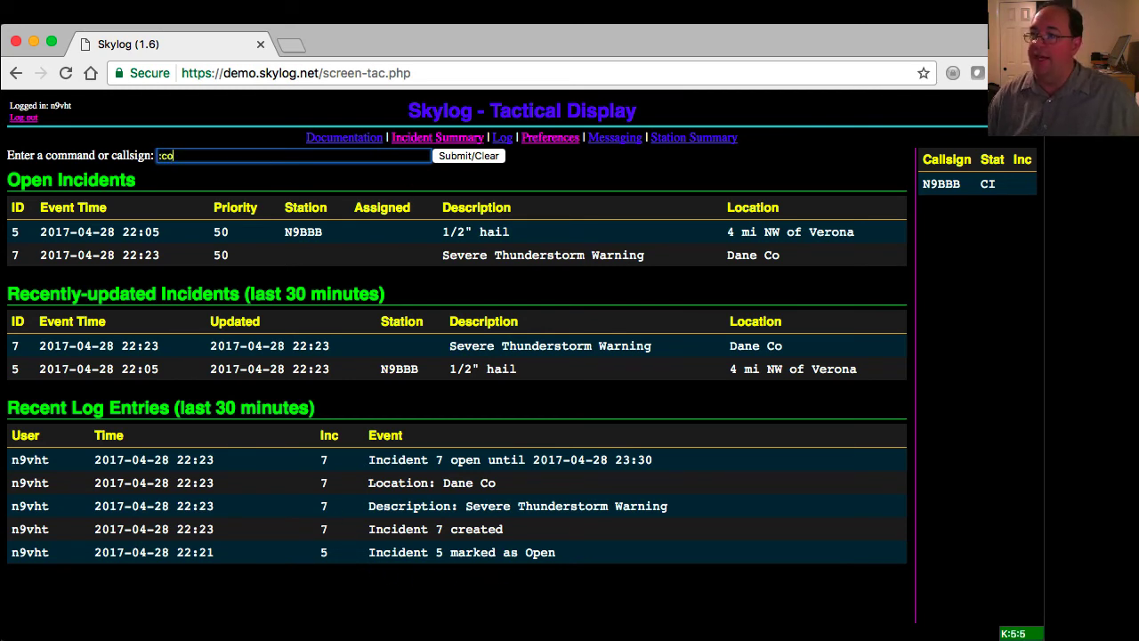
text(/n9bbb)
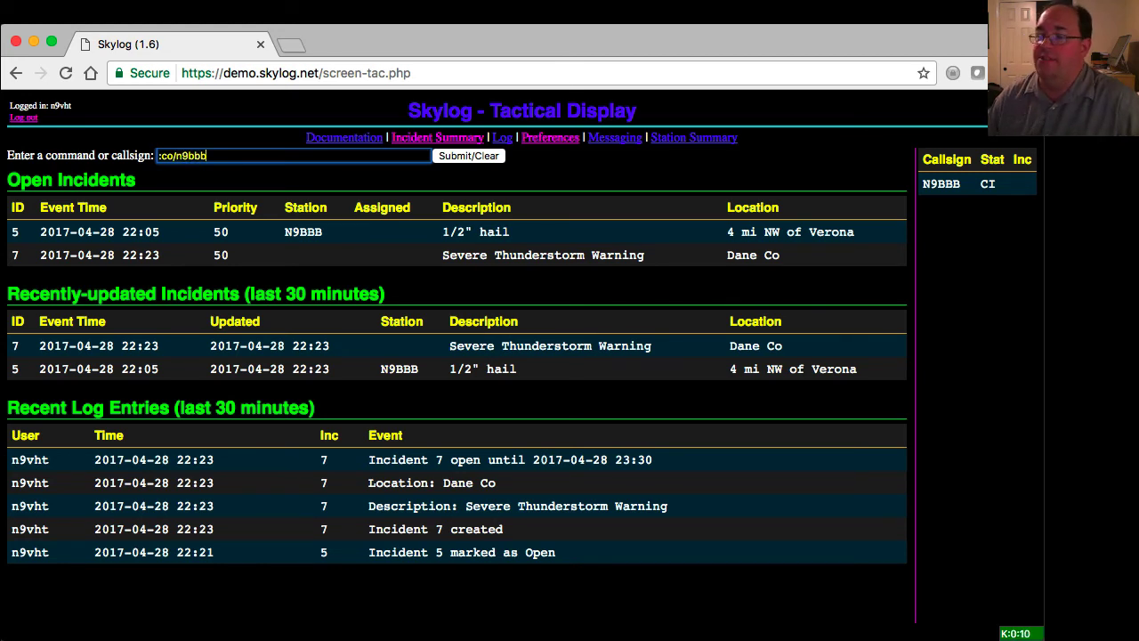
key(Return)
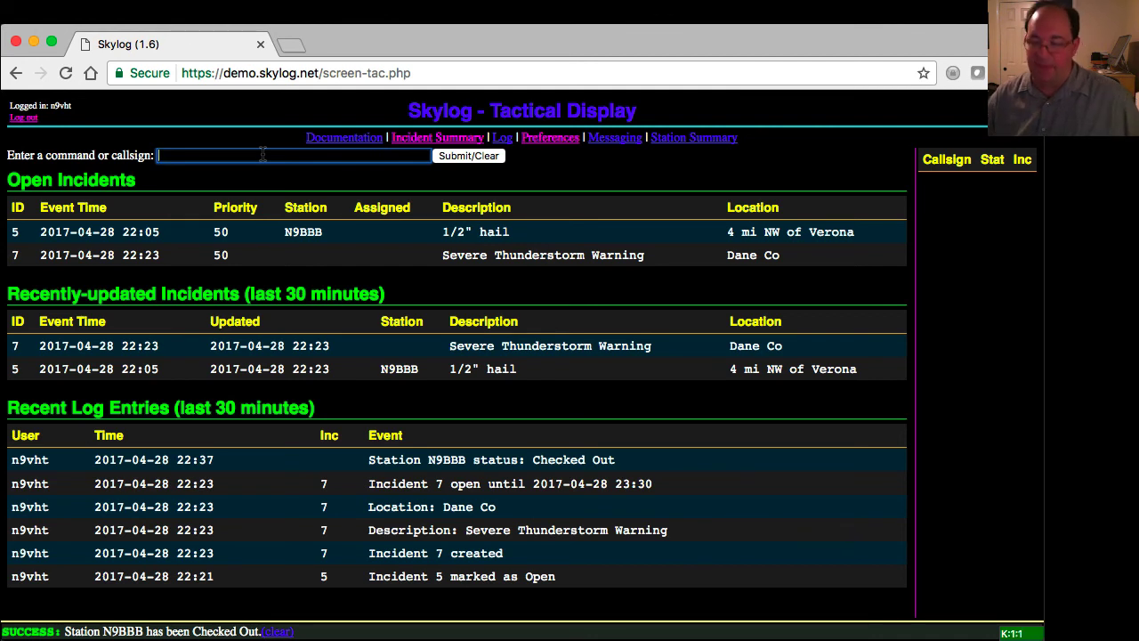
Check station N9BBB back in with ":ci/n9bbb" and check it out again with ":co/n9bbb".
text(:ci/)
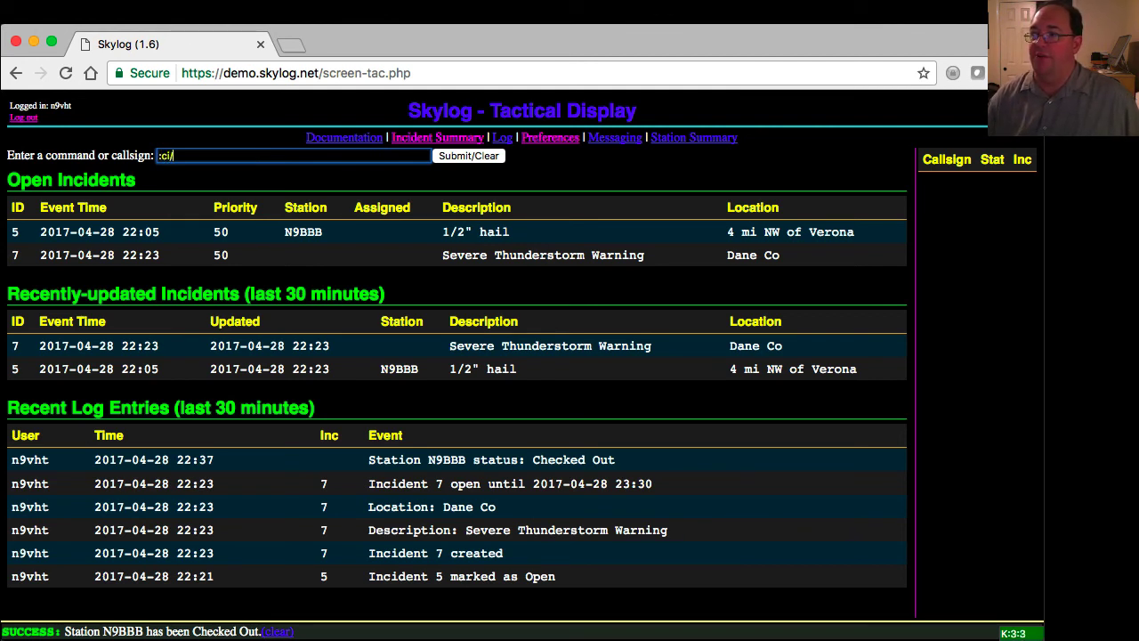
text(n9bbb)
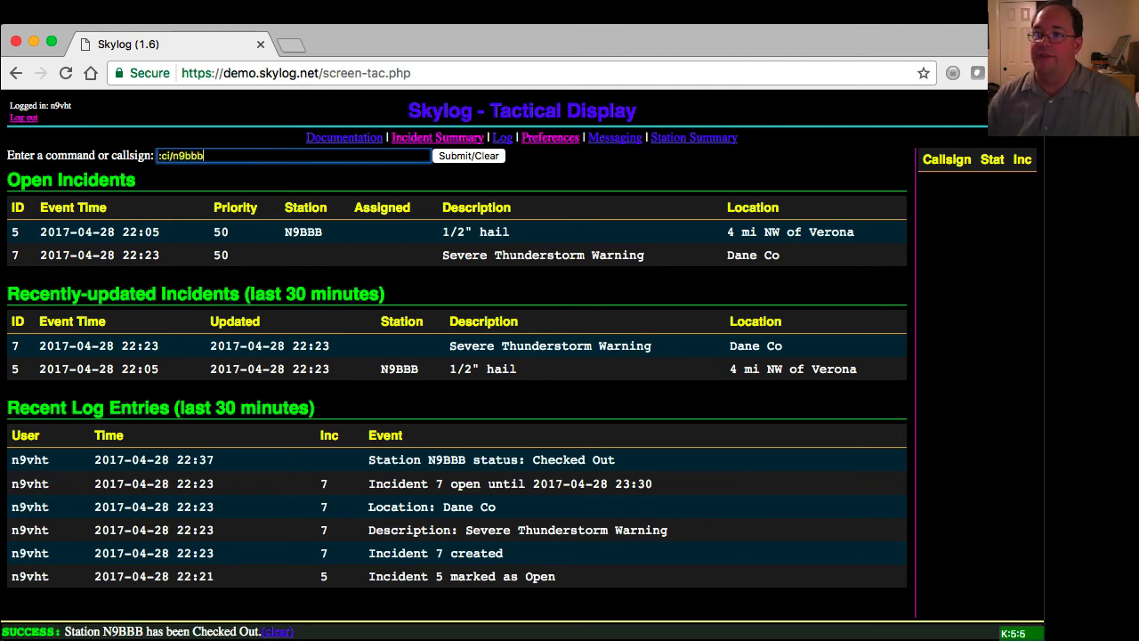
key(Return)
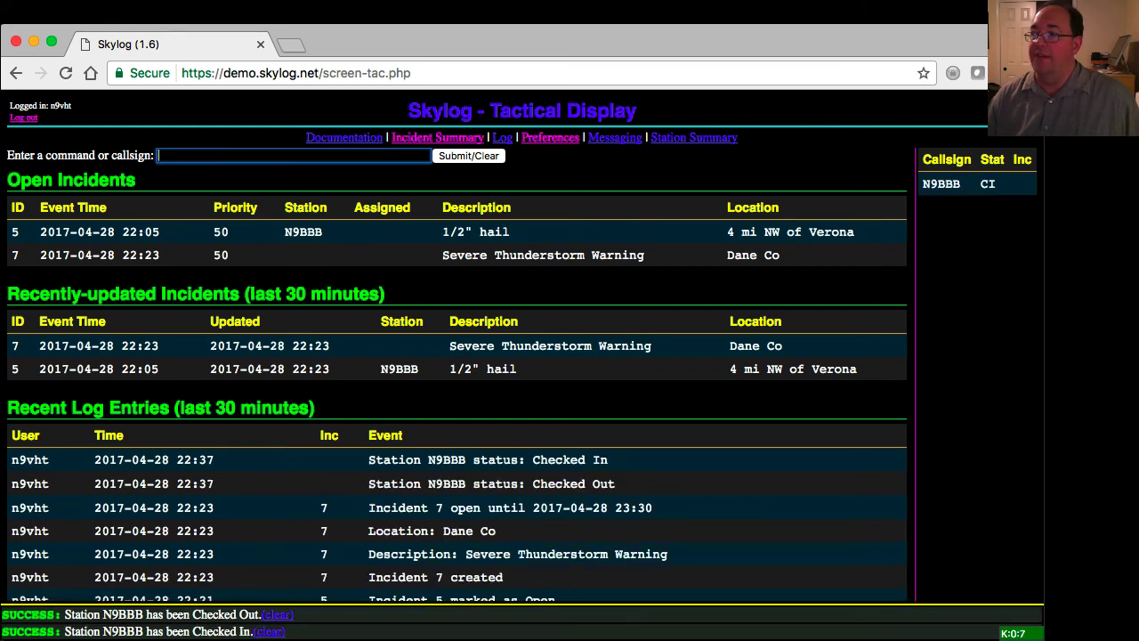
text(:co/n9bbb)
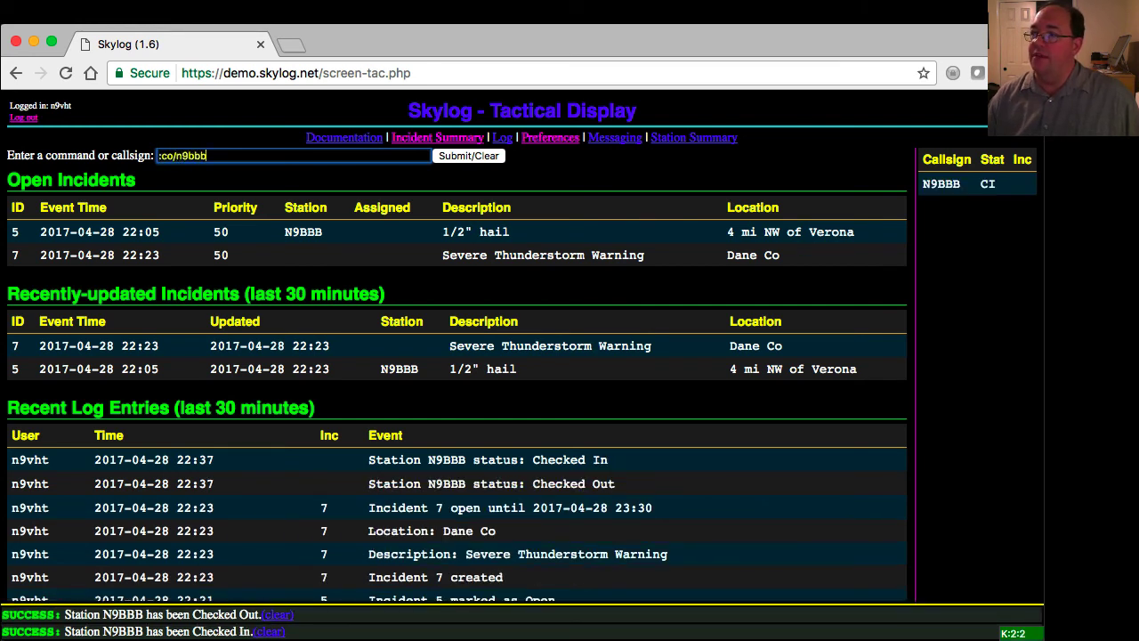
key(Return)
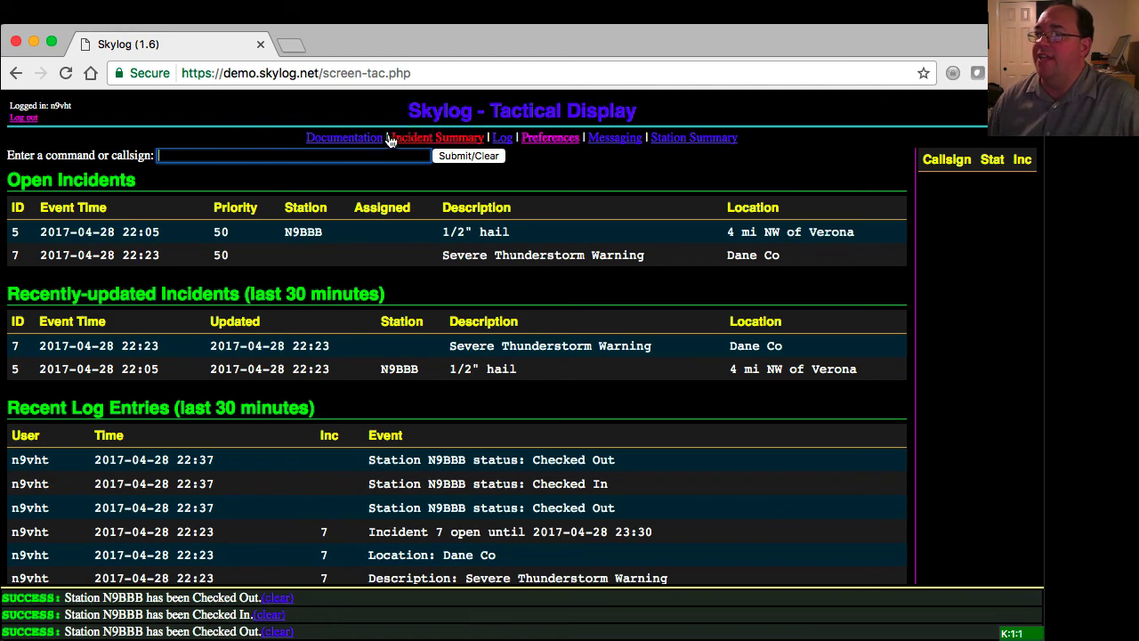
Open the Colon Commands documentation and resize its pop-up window to fit within the visible screen.
click(346, 141)
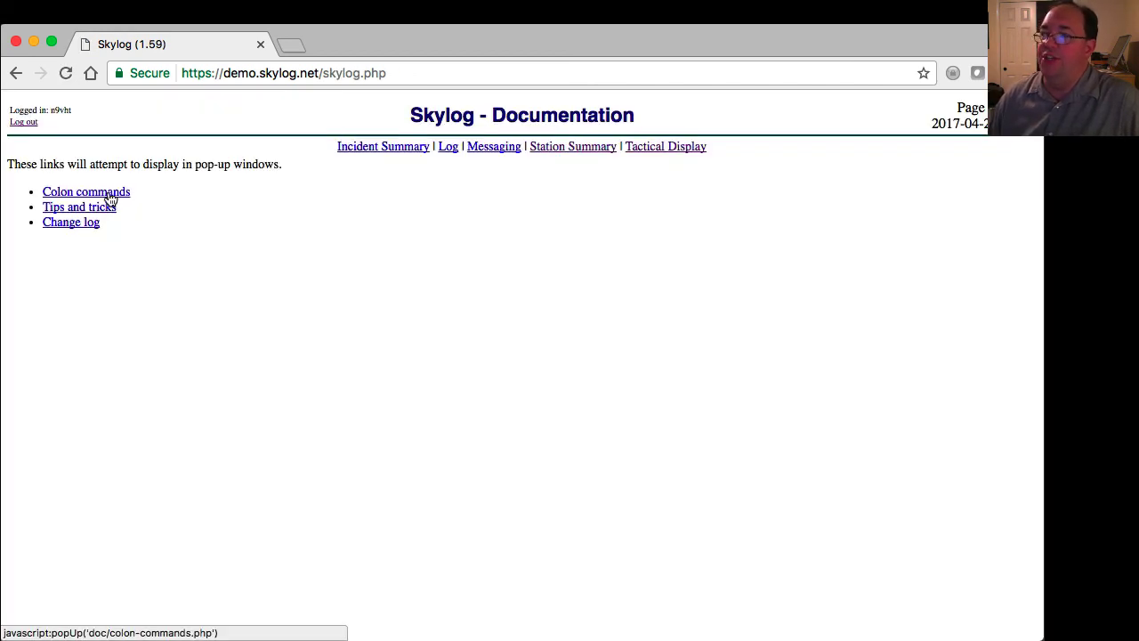
click(107, 194)
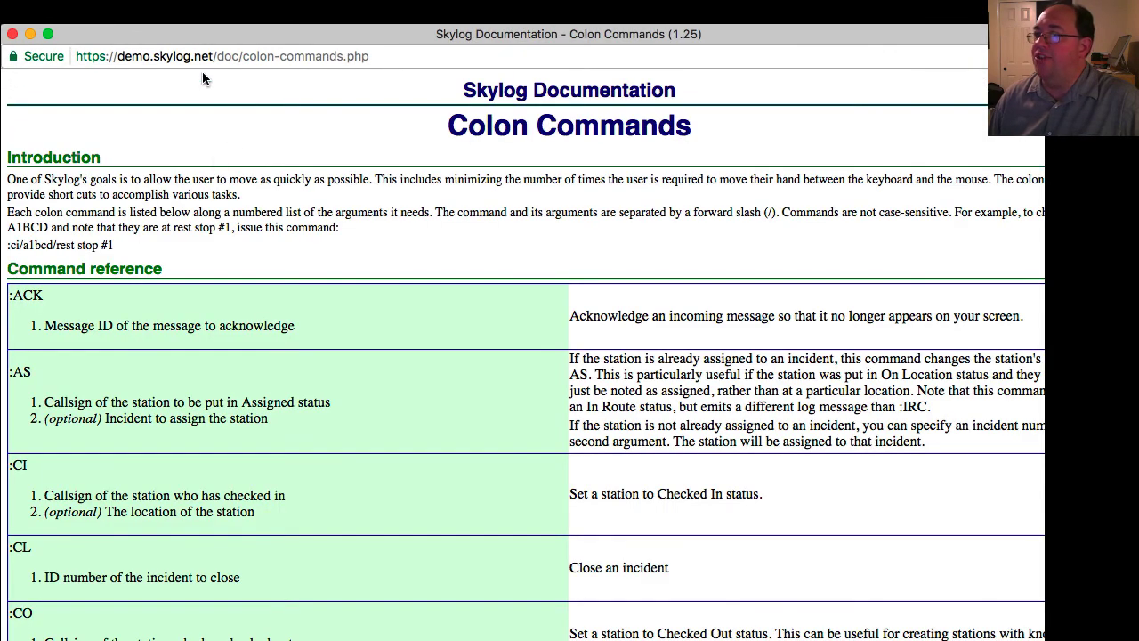
drag(202, 33, 271, 61)
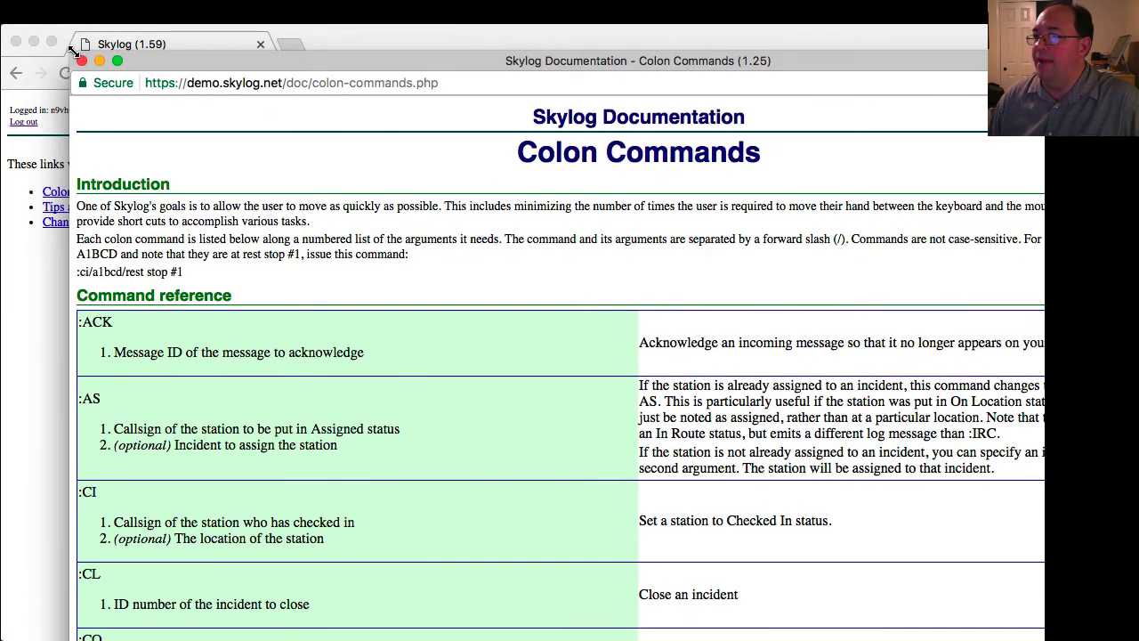
drag(72, 51, 283, 619)
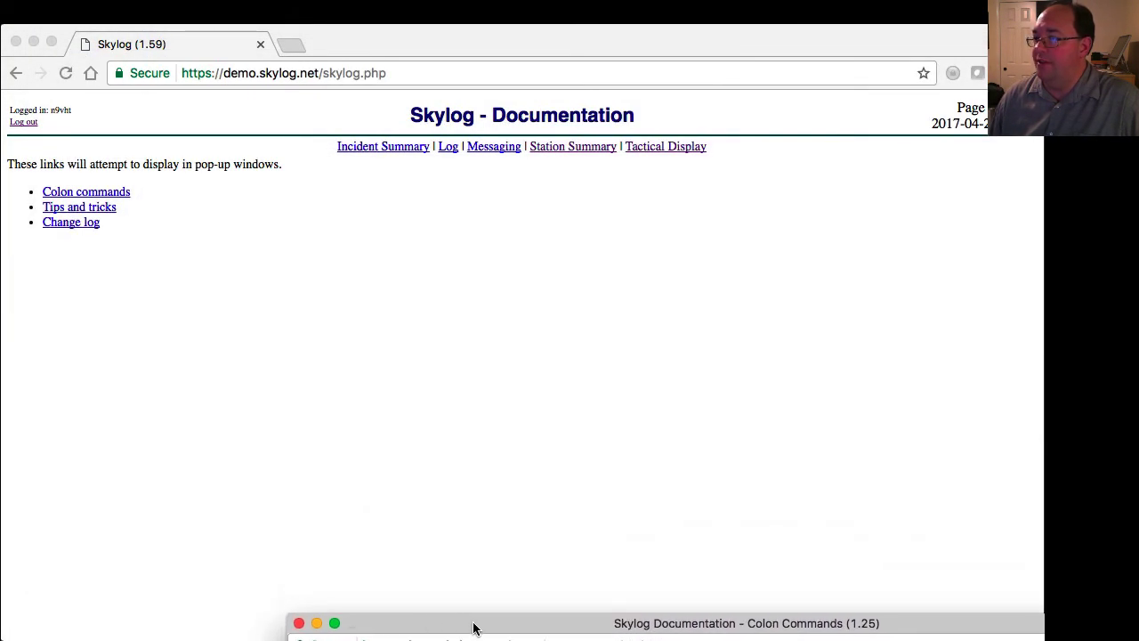
drag(474, 627, 208, 66)
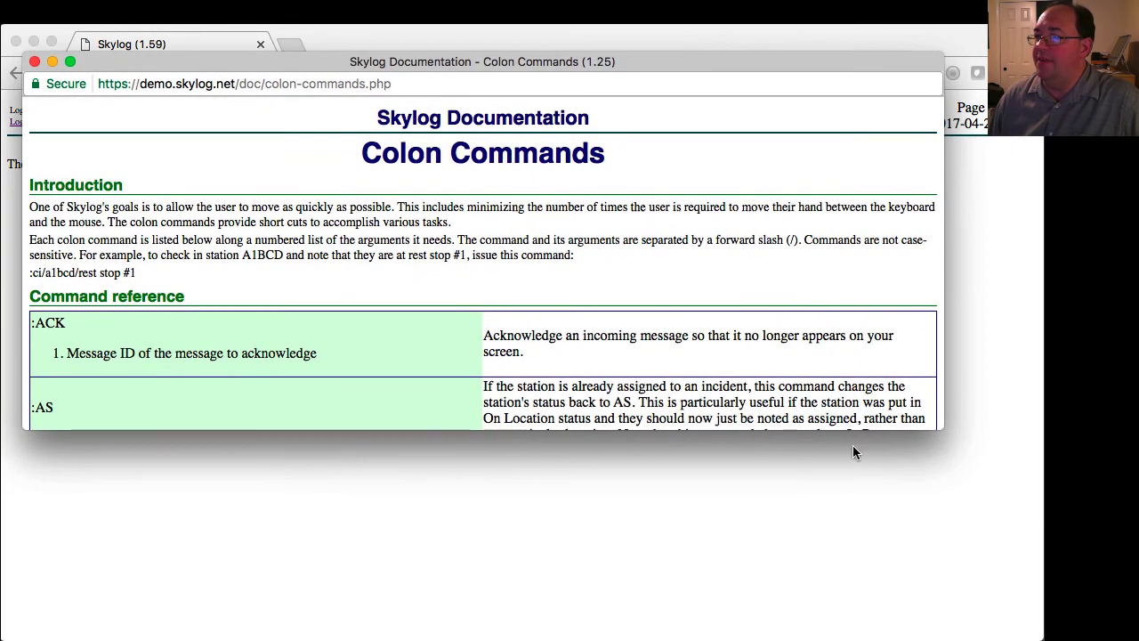
drag(945, 437, 968, 561)
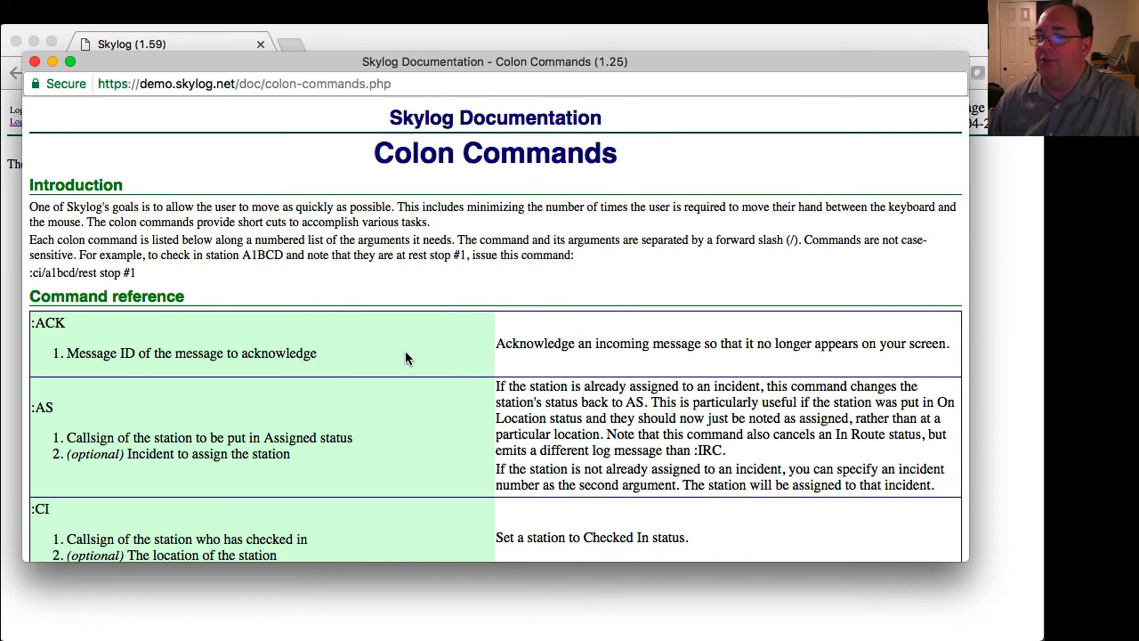
Find the :CI entry in the colon command reference and highlight its name.
scroll(376, 354, down, 6)
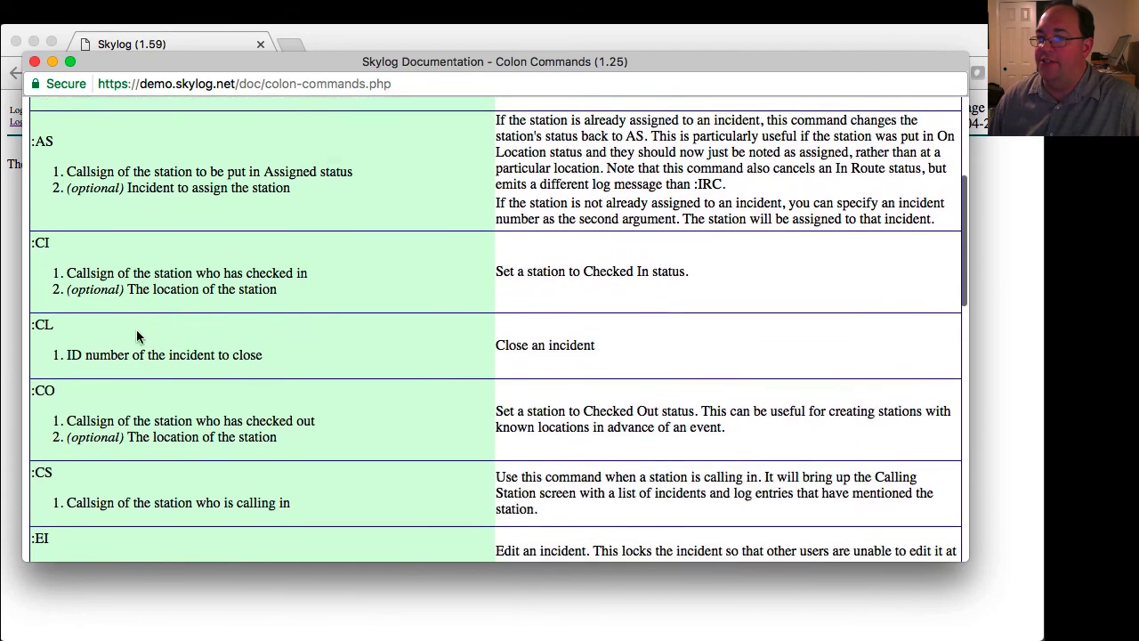
drag(33, 231, 90, 240)
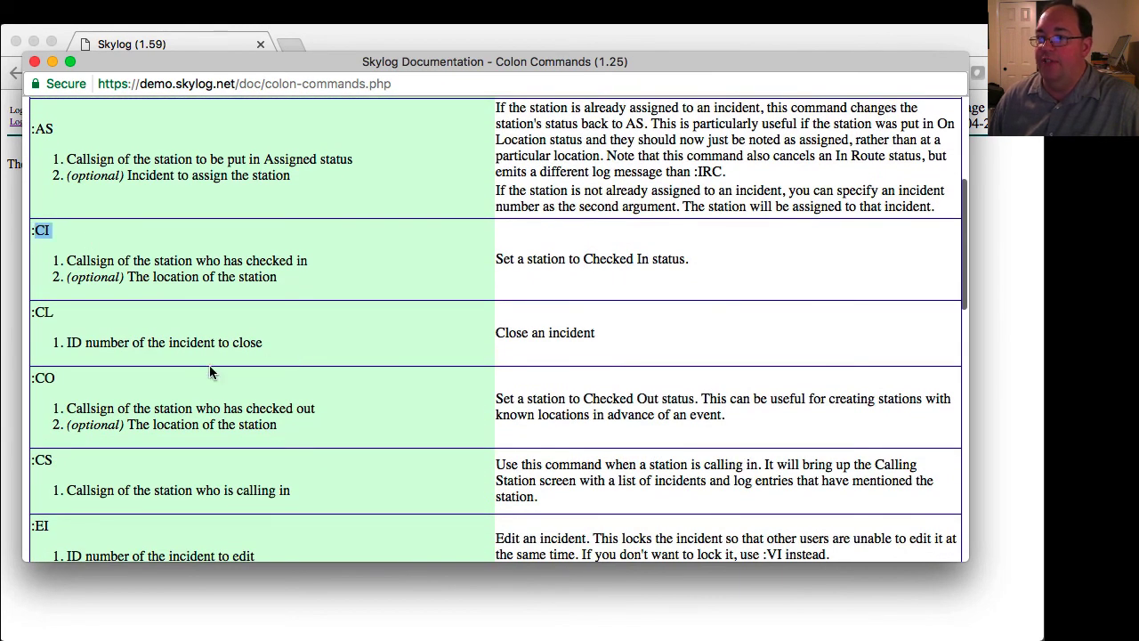
Find the :CO and :EI entries in the colon command reference and highlight their names.
drag(33, 376, 55, 377)
scroll(175, 423, down, 1)
scroll(176, 422, down, 6)
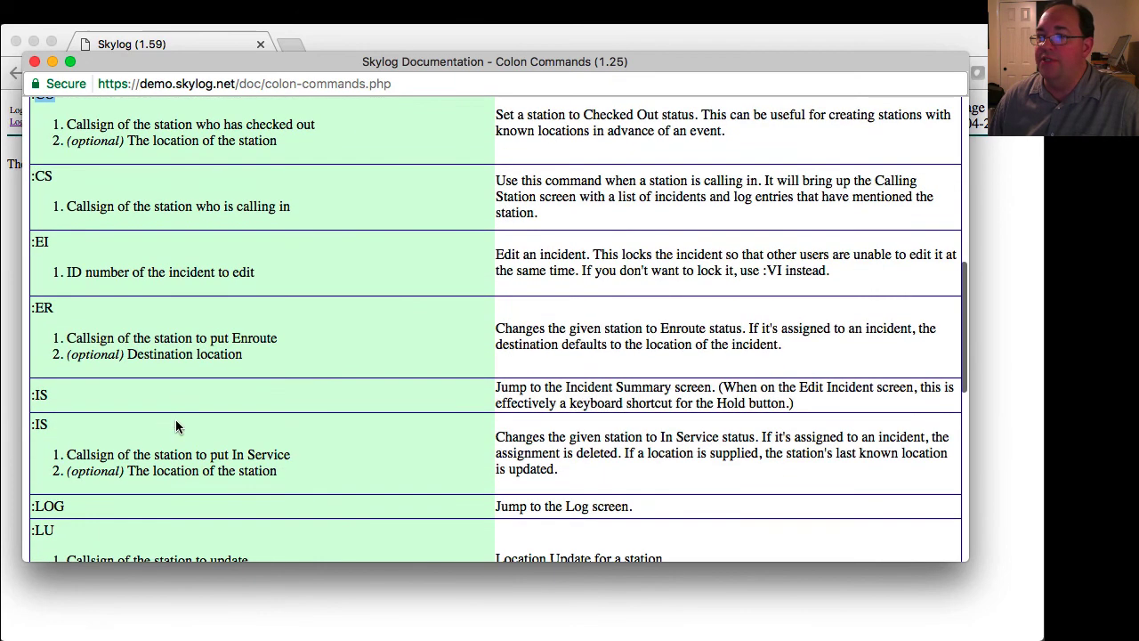
drag(33, 242, 50, 243)
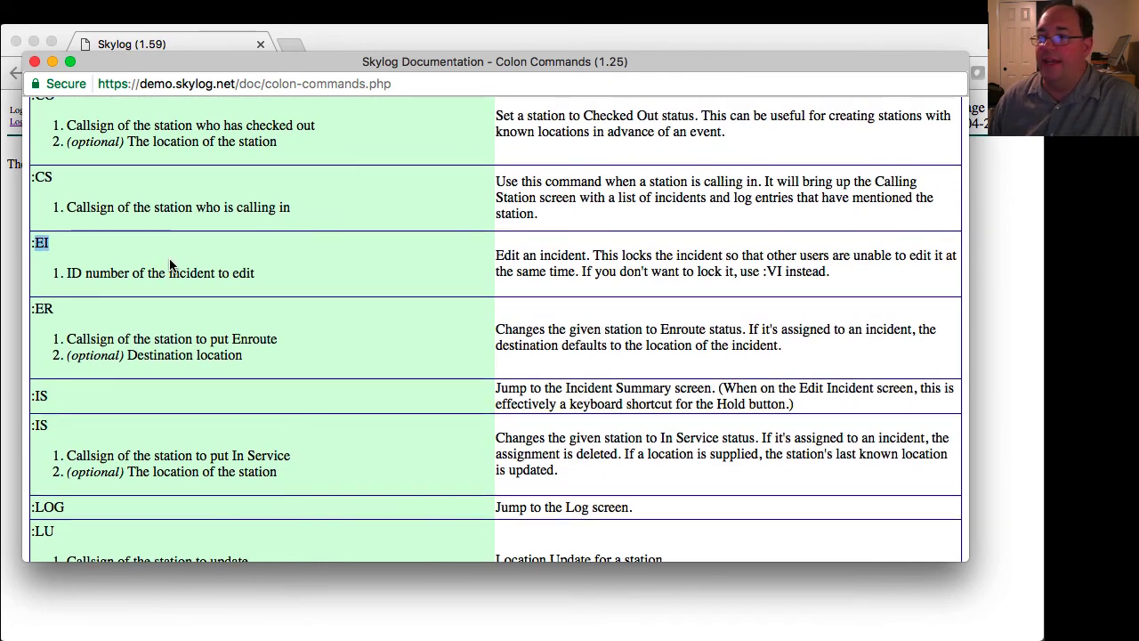
Highlight the :NI entry, review the remaining colon commands through :VI, and close the documentation window.
scroll(171, 267, down, 7)
scroll(171, 267, down, 2)
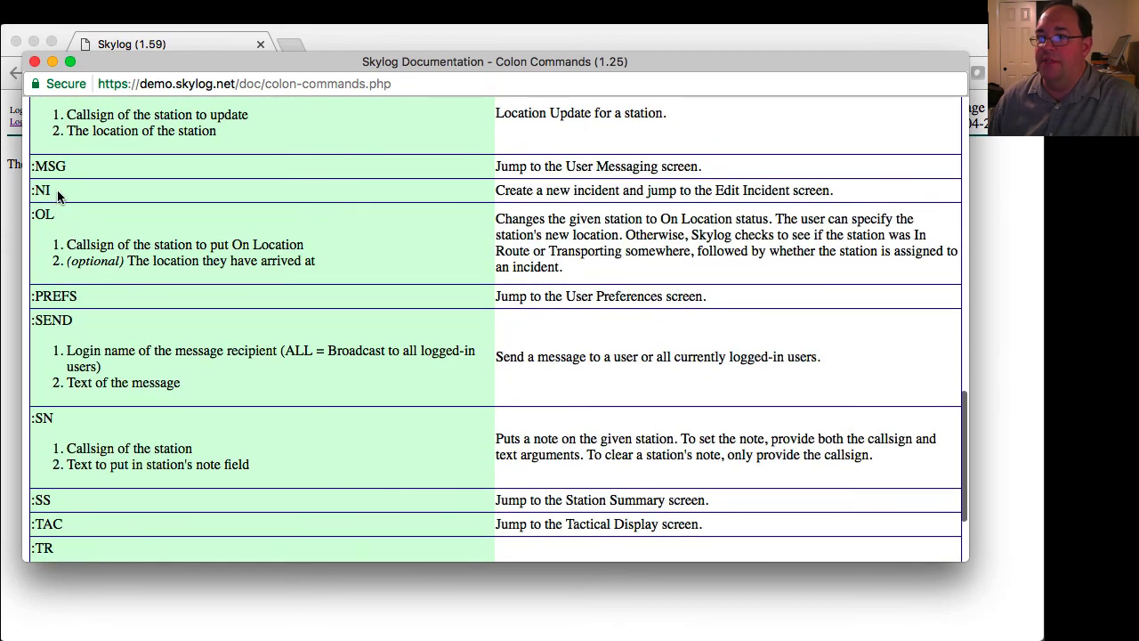
drag(53, 190, 31, 191)
click(185, 248)
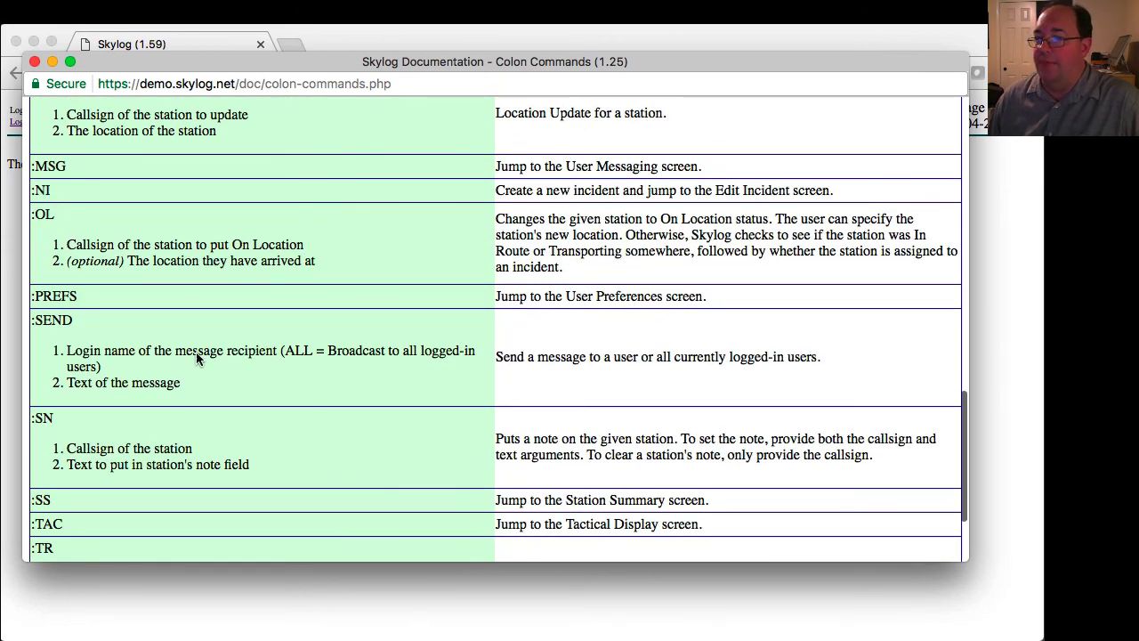
scroll(311, 353, down, 2)
scroll(310, 353, down, 1)
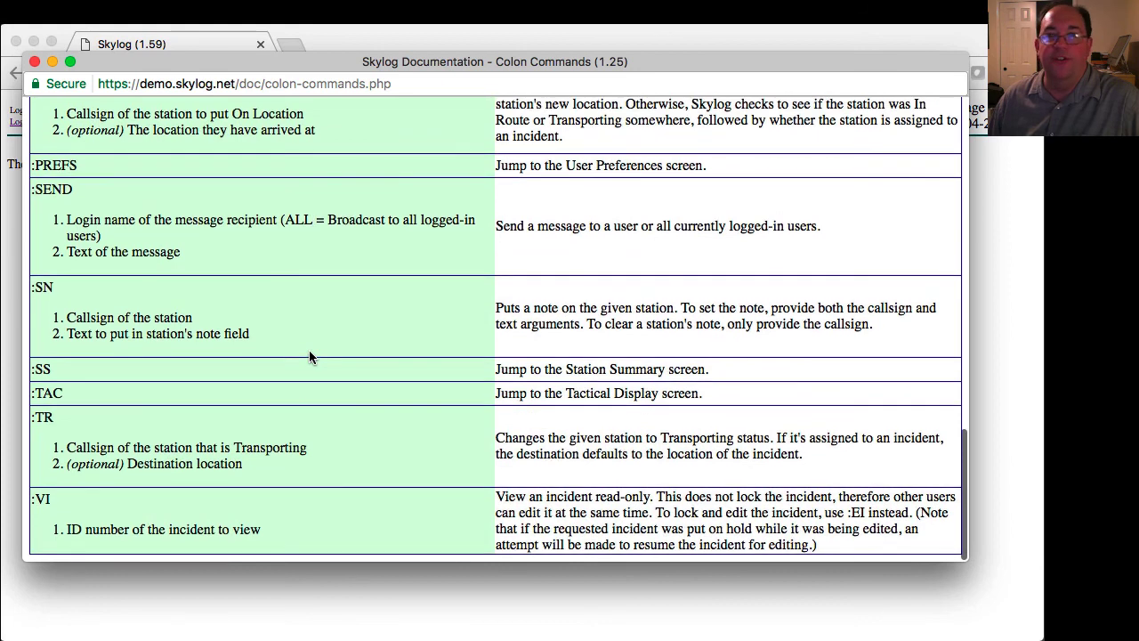
click(35, 62)
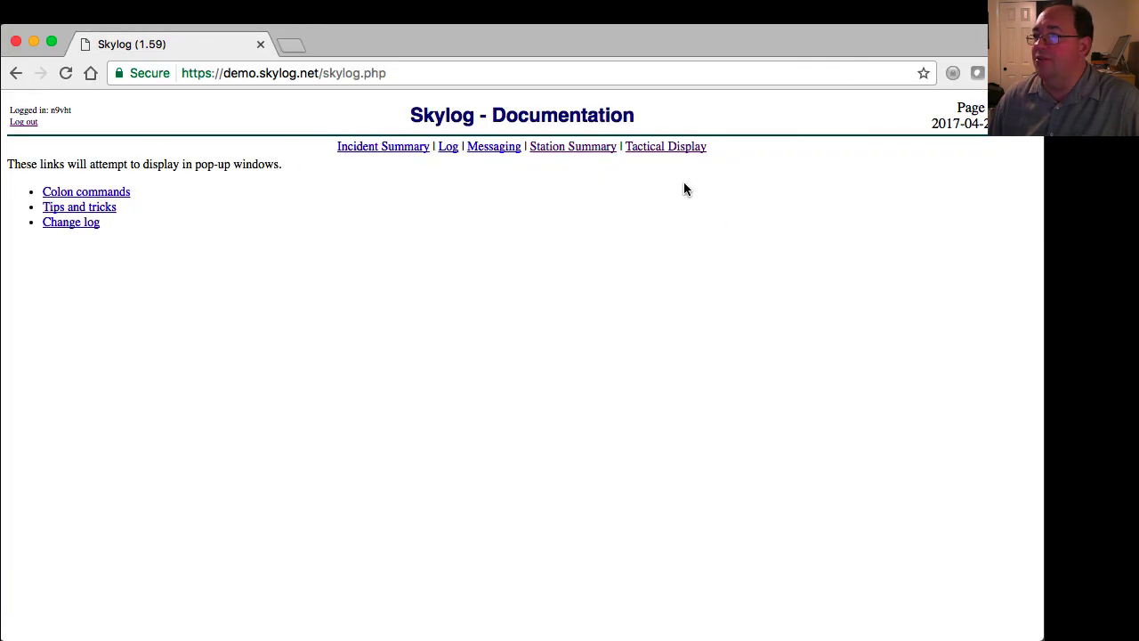
click(648, 152)
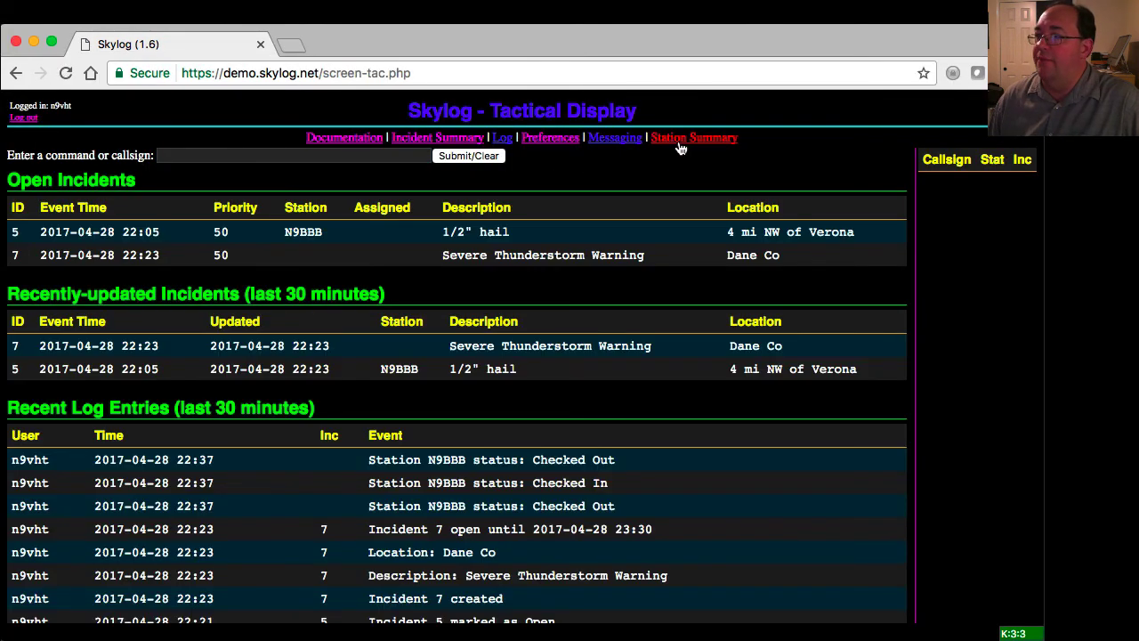
click(675, 145)
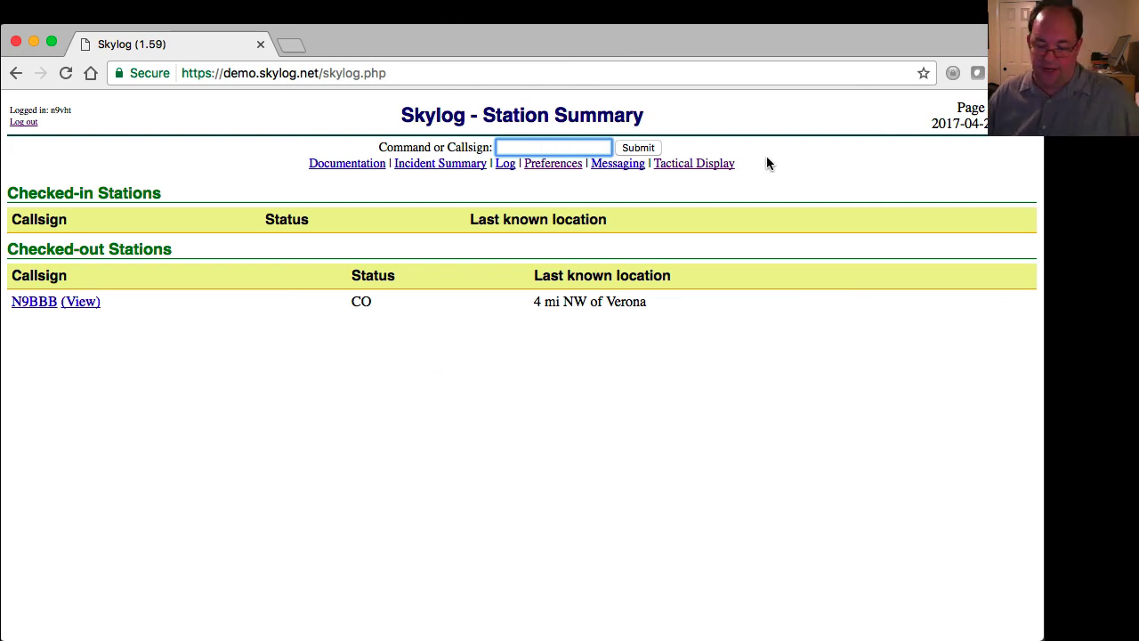
text(:ci/n9bbb)
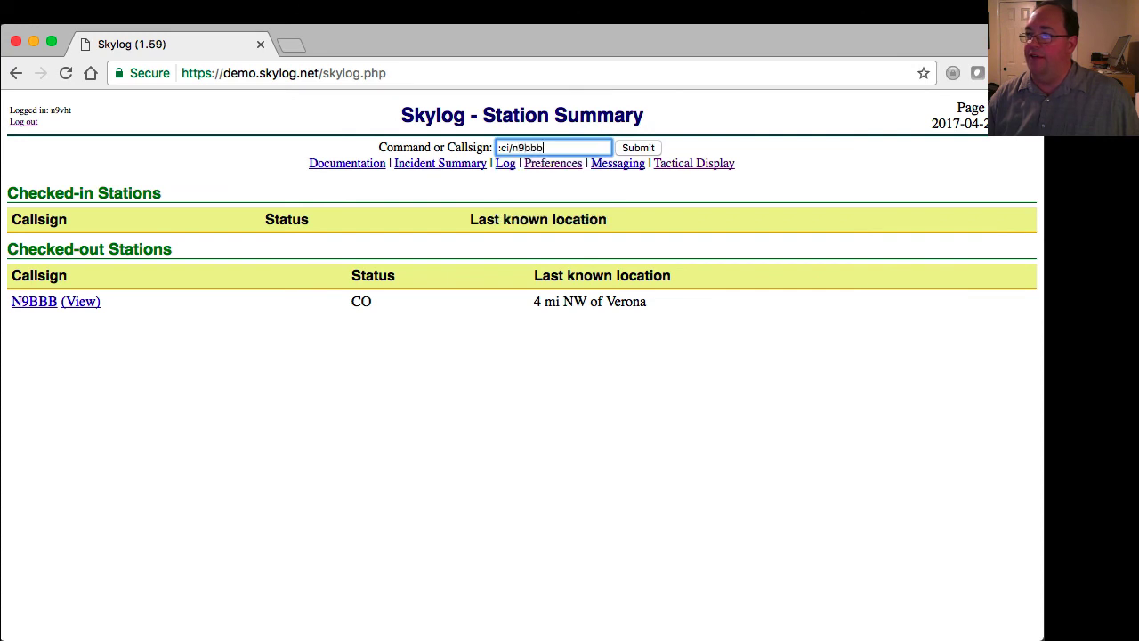
key(Return)
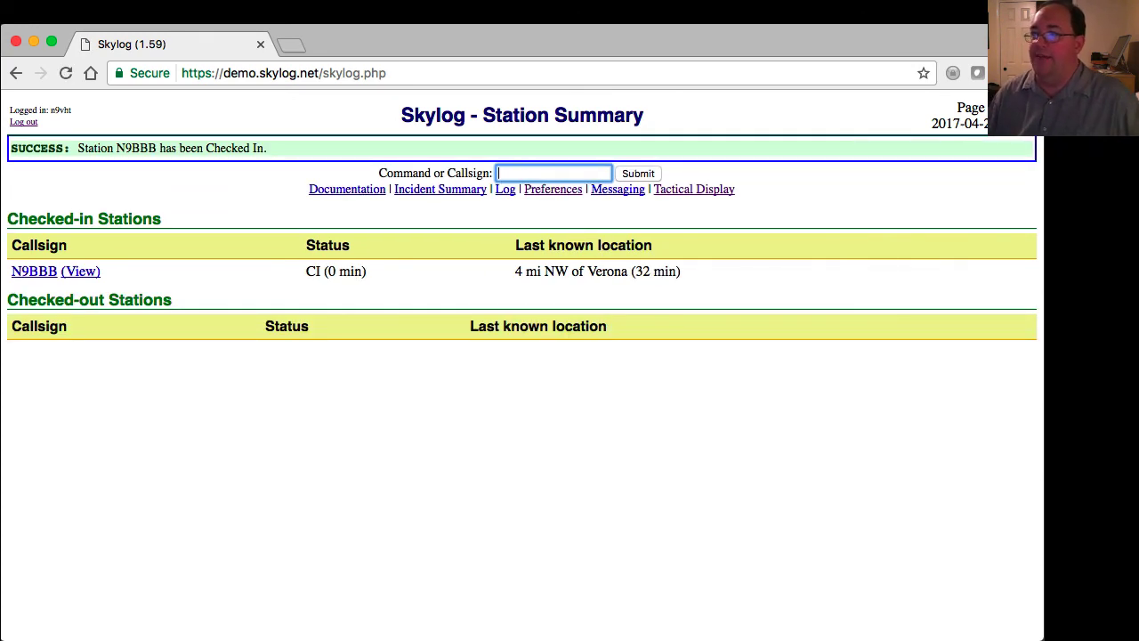
Highlight the elapsed times beside N9BBB's status and last known location, and clear the selection.
drag(326, 270, 394, 275)
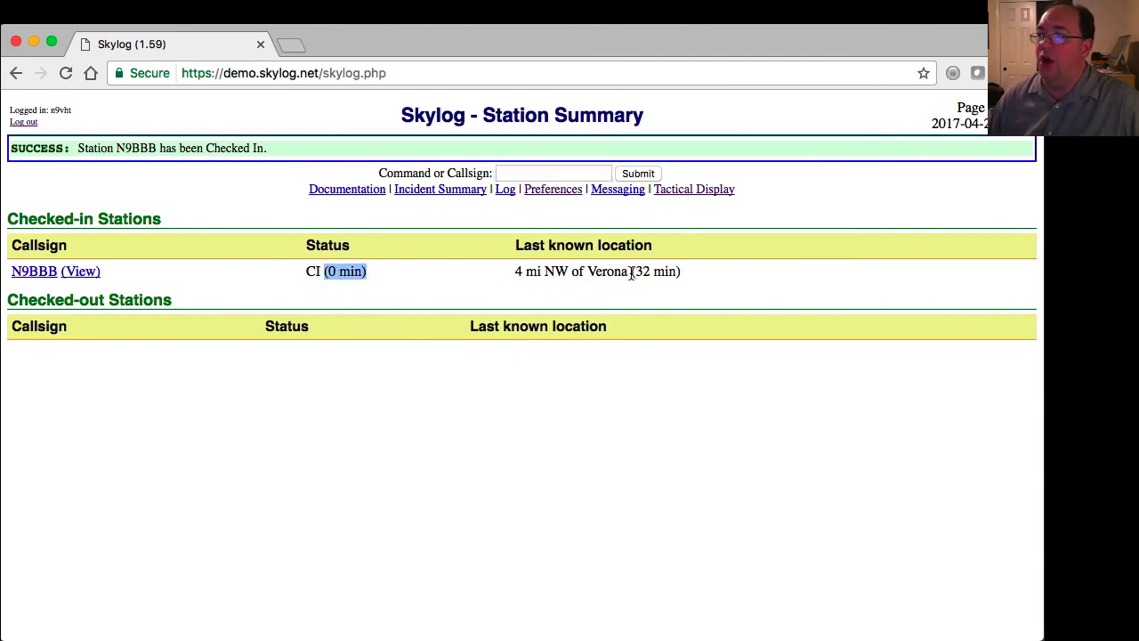
drag(630, 271, 687, 272)
click(399, 294)
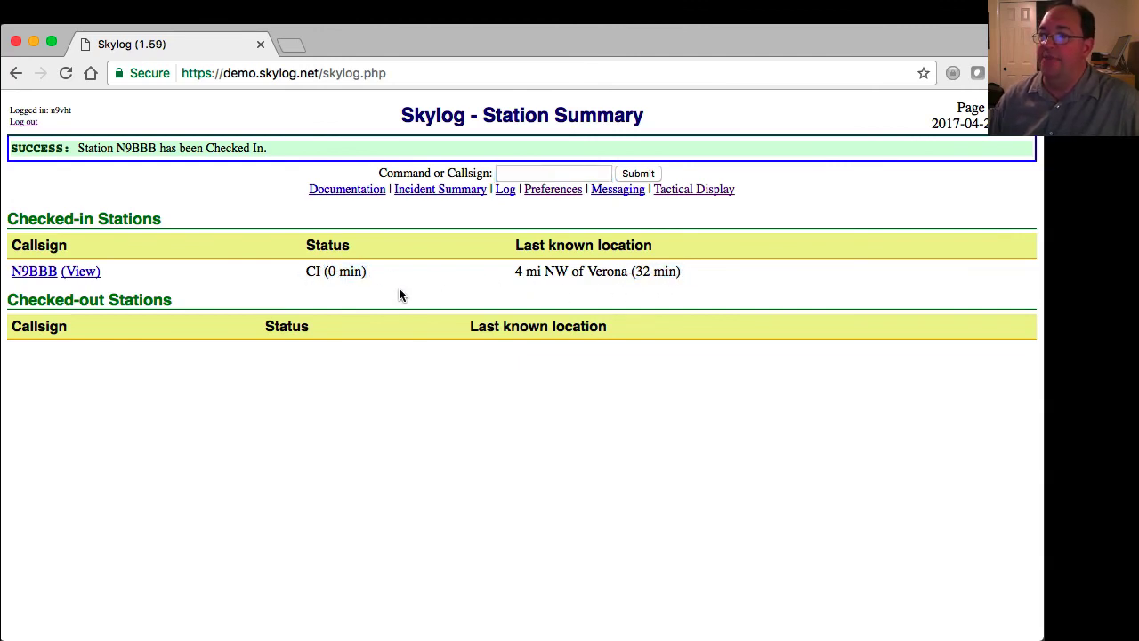
Return to the Tactical Display and close incidents 7 and 5 with the commands ":cl/7" and ":cl/5".
click(666, 188)
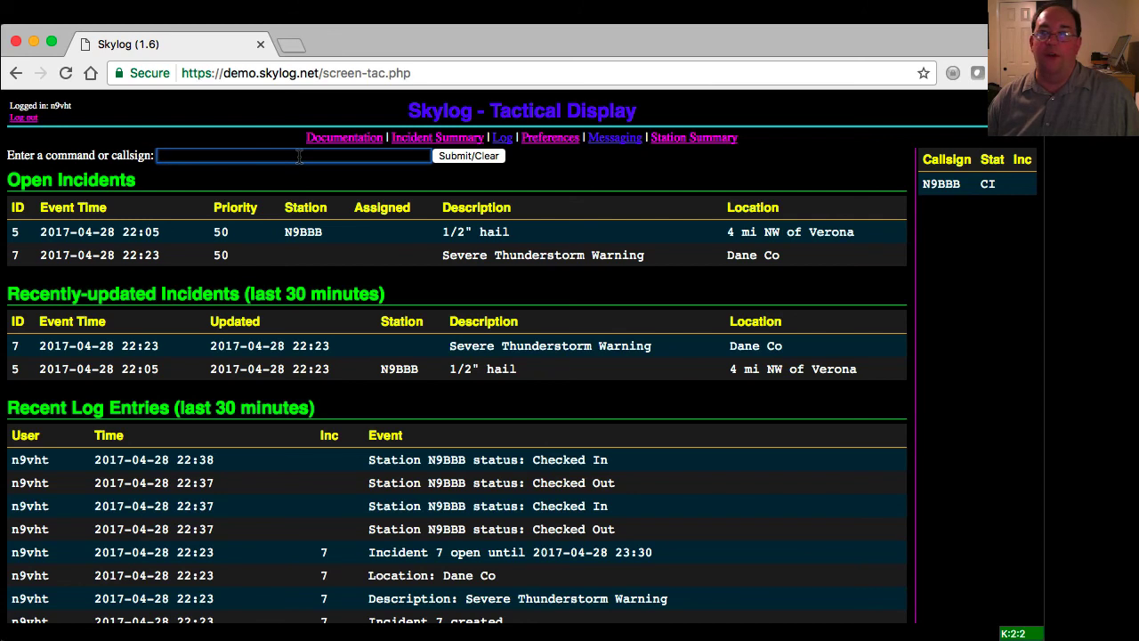
text(:cl/)
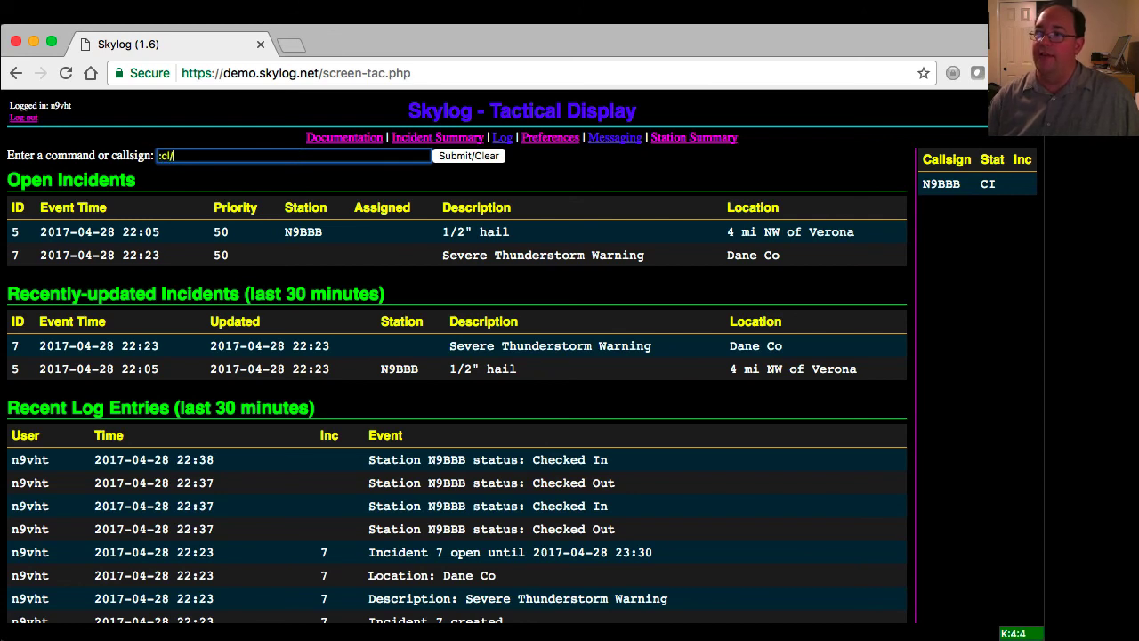
text(7)
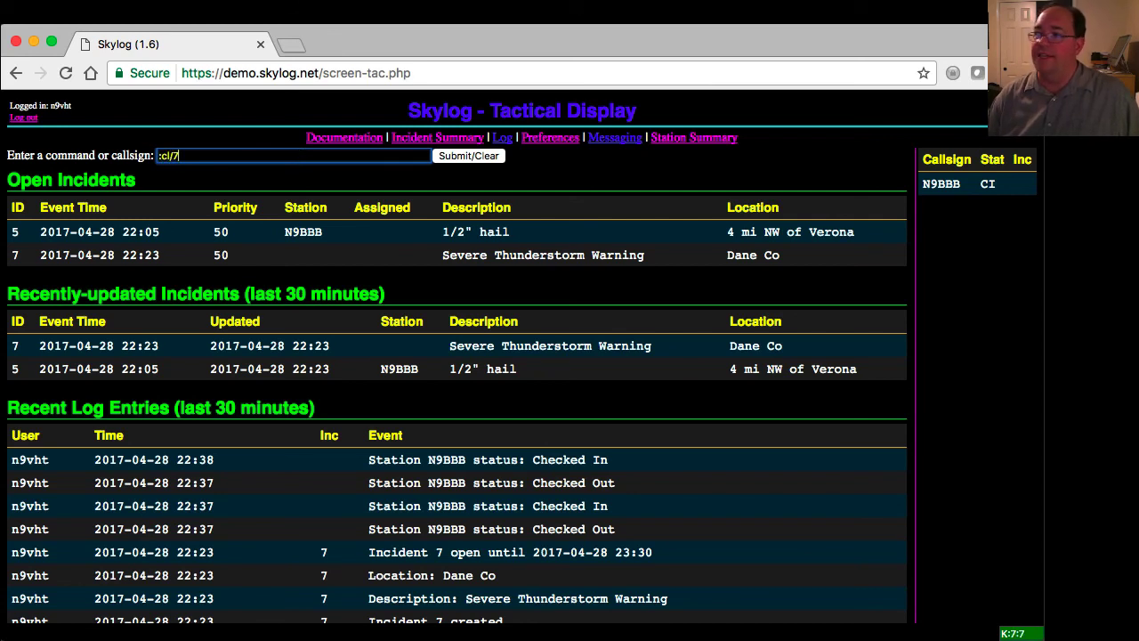
key(Return)
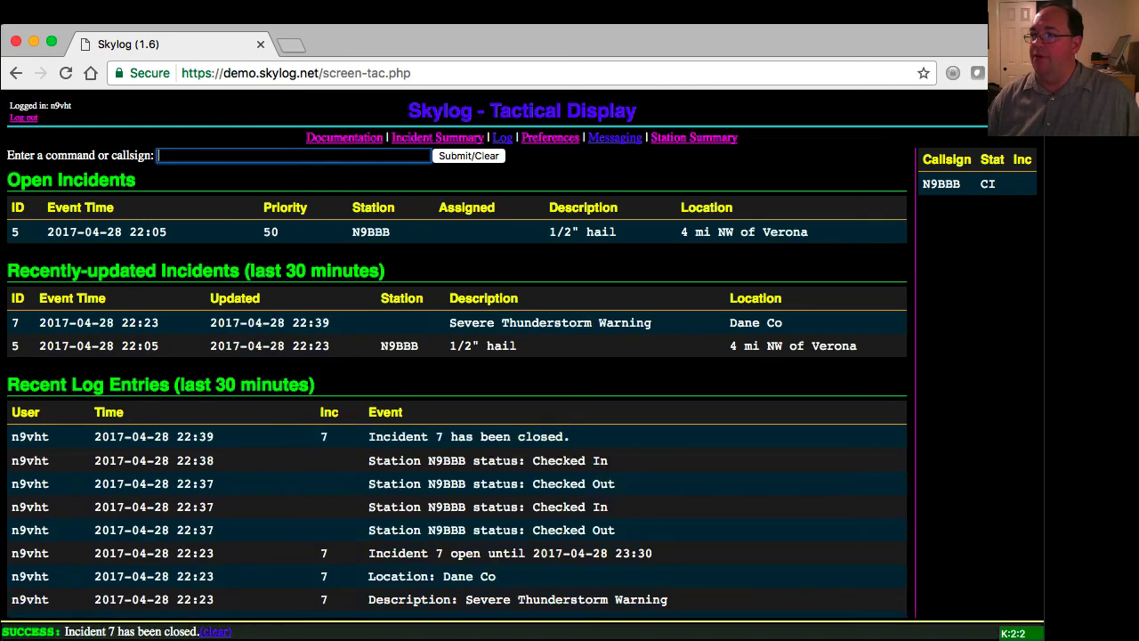
text(:cl/5)
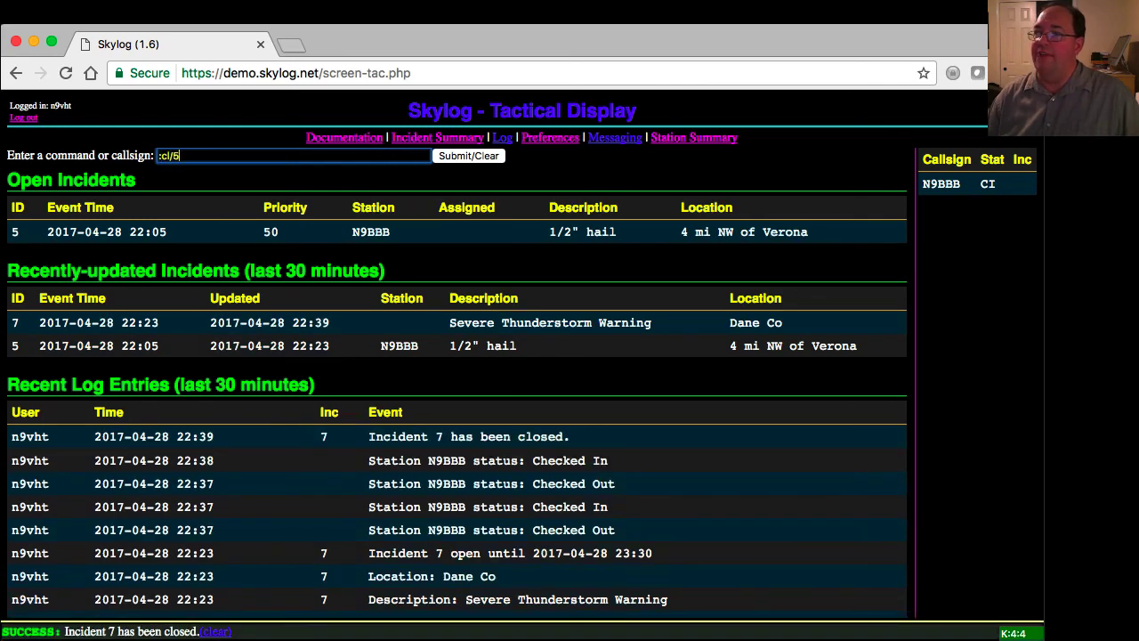
key(Return)
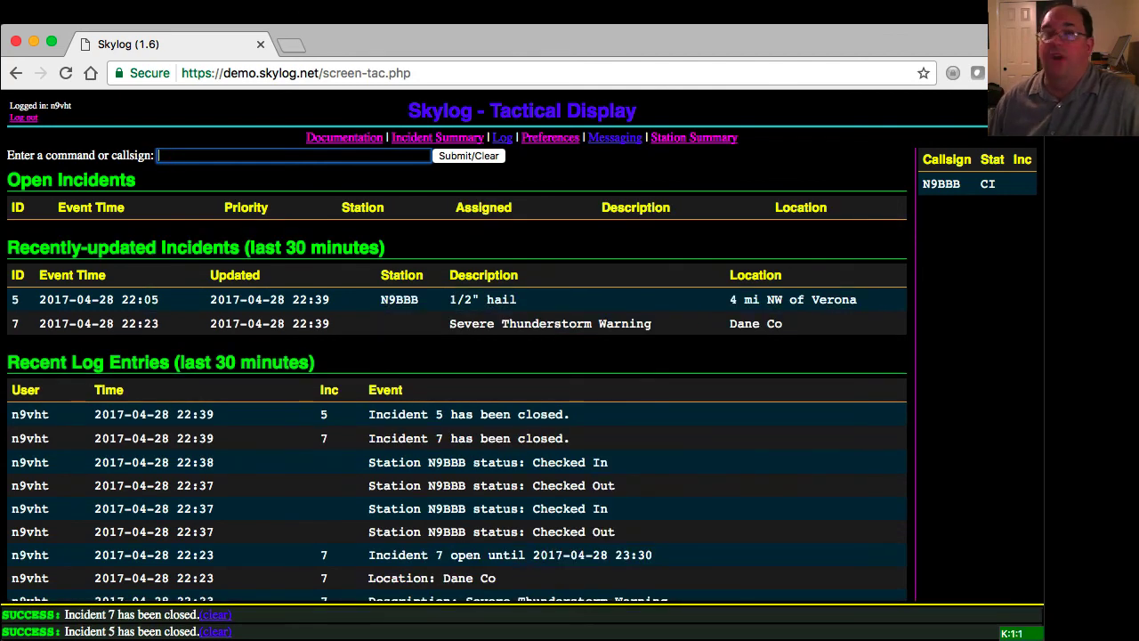